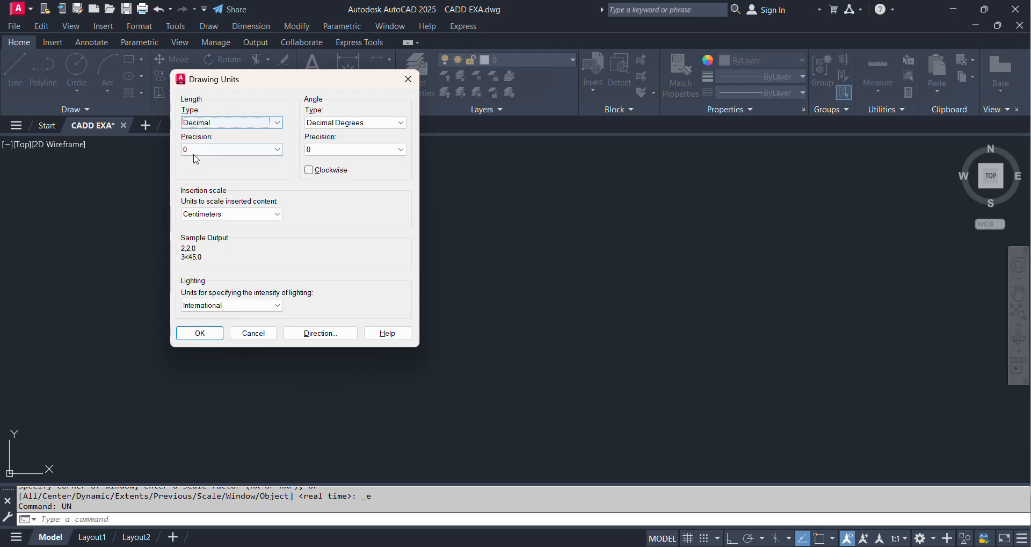
Step: Set the length precision to 0 and the insertion scale units to Centimeters
left_click(197, 150)
left_click(188, 160)
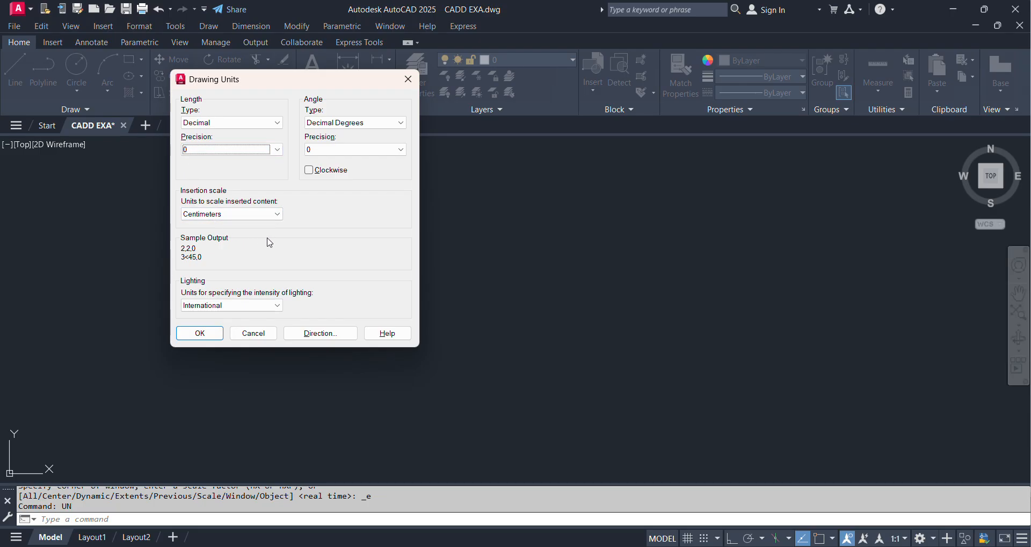
left_click(258, 214)
left_click(208, 277)
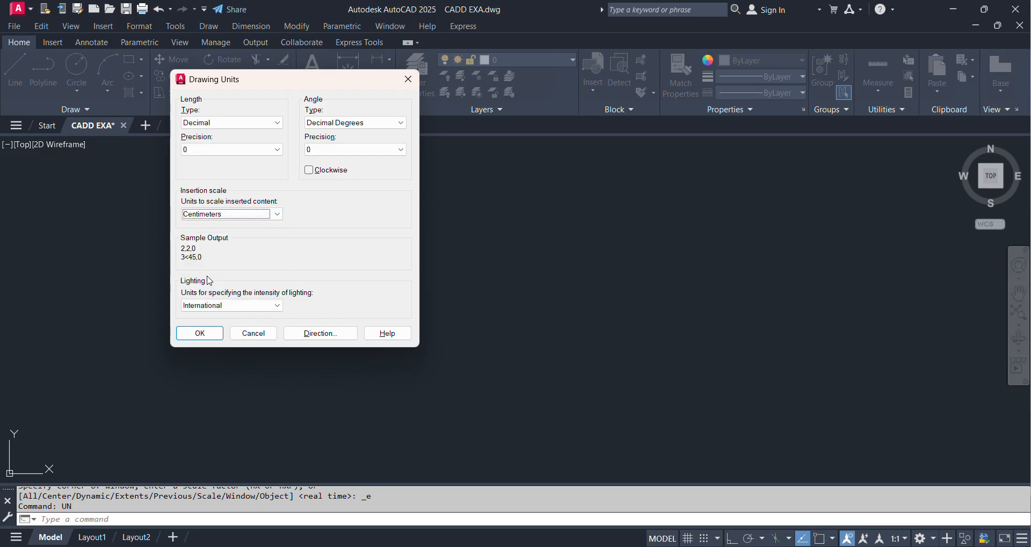
left_click(236, 215)
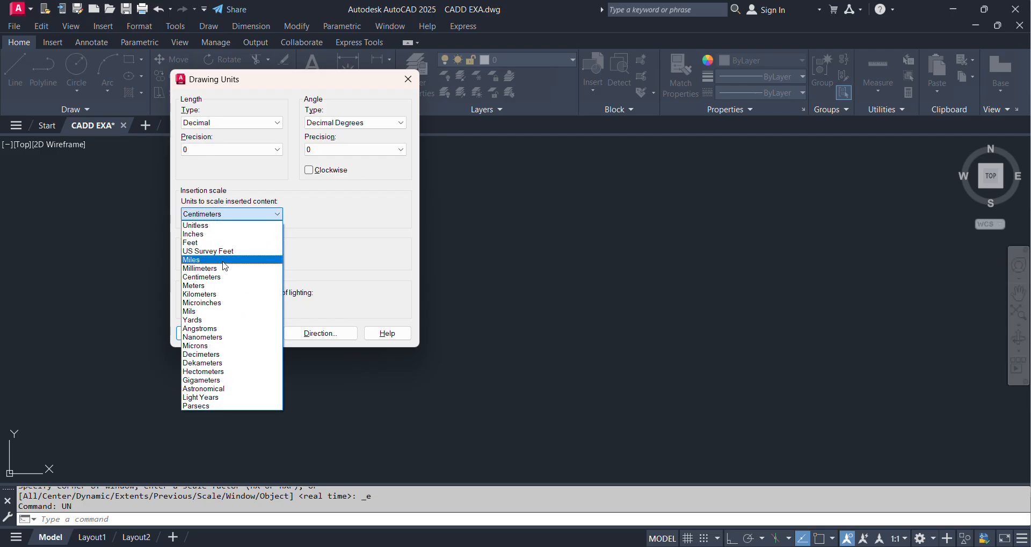
left_click(240, 216)
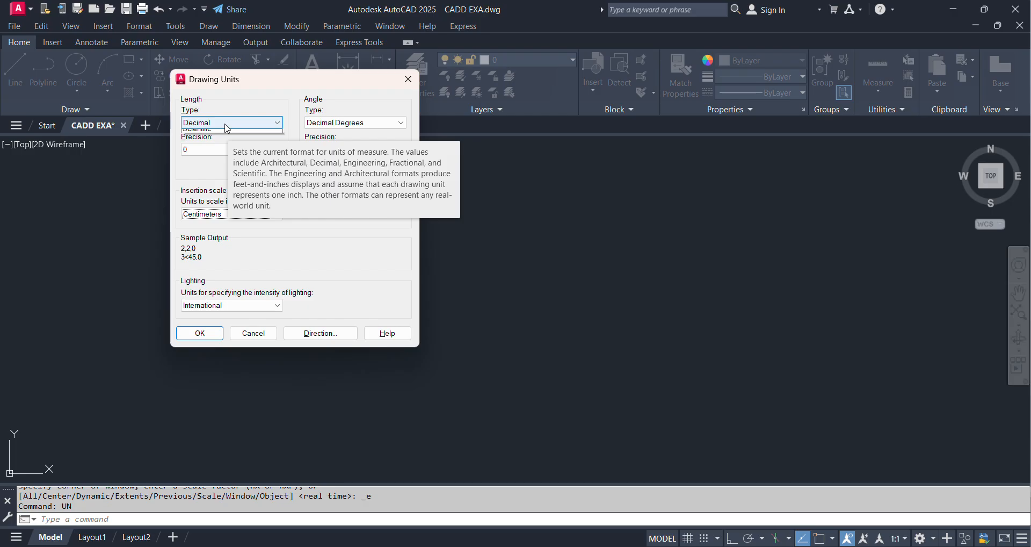
Step: Try the Engineering length type, set it back to Decimal and accept the drawing units
left_click(227, 129)
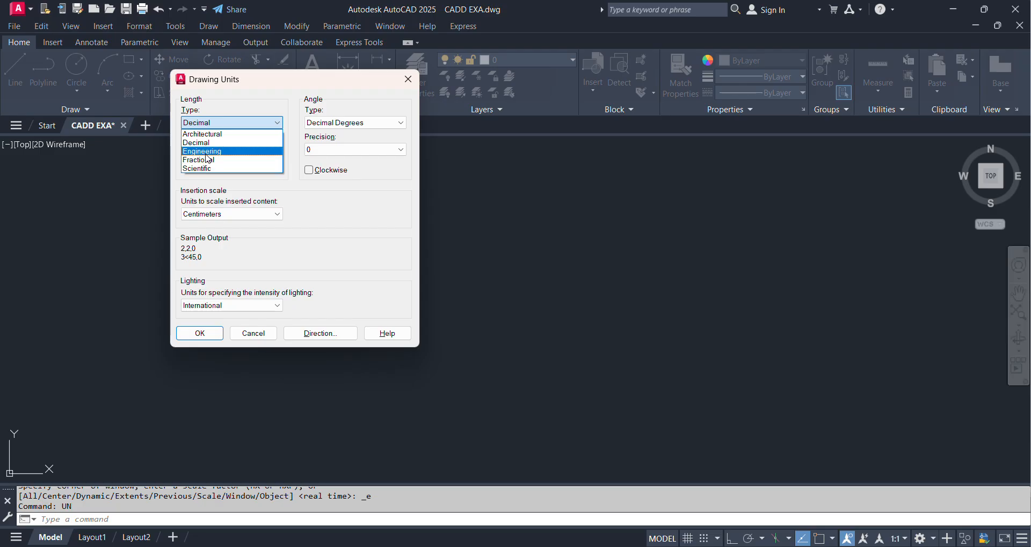
left_click(208, 153)
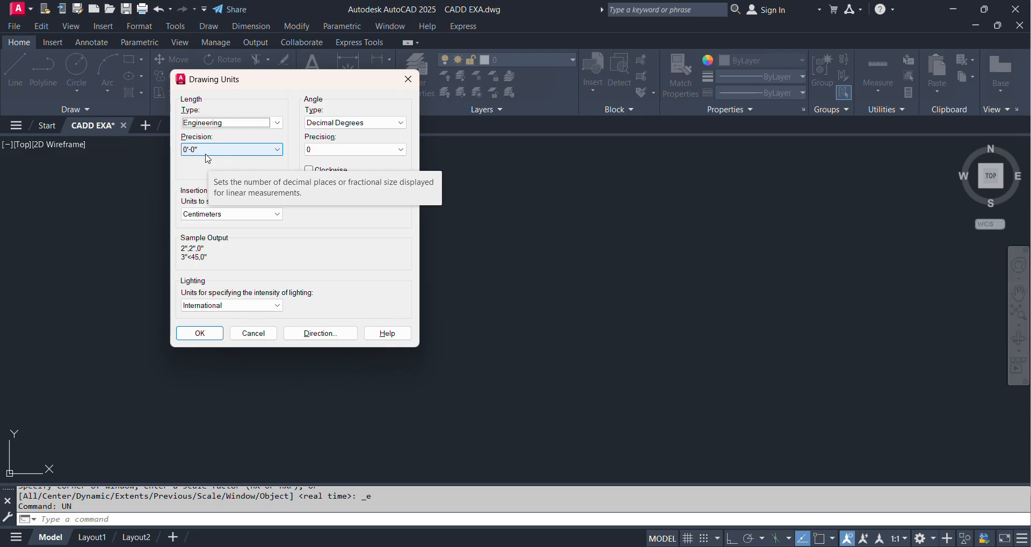
left_click(209, 123)
left_click(210, 143)
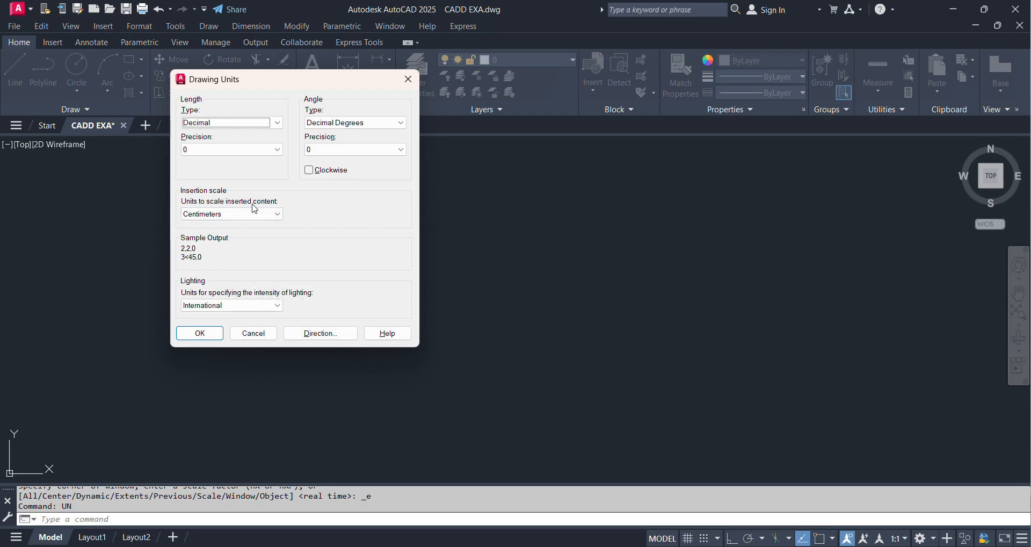
left_click(216, 332)
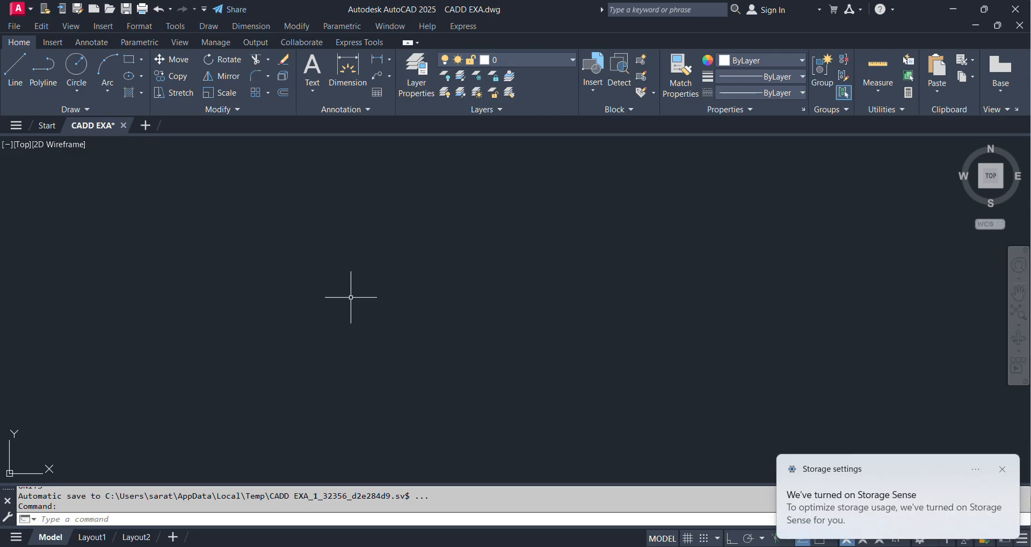
Step: Dismiss the two storage notifications covering the drawing window
left_click(1002, 469)
left_click(747, 314)
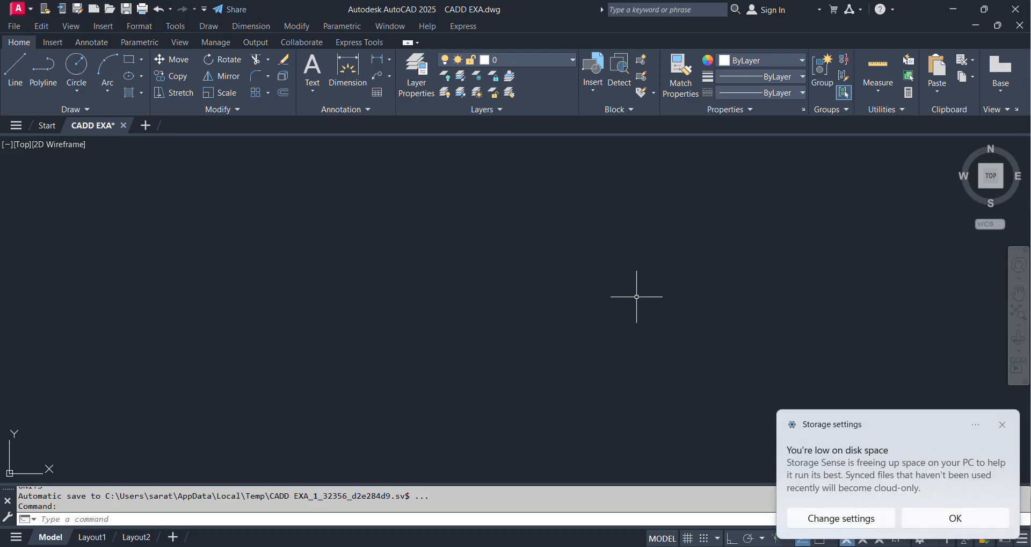
left_click(1002, 426)
Step: Set the model space limits with the lower left corner at 0,0 and the upper right corner at 1200,900
left_click(88, 521)
type("LIMItS")
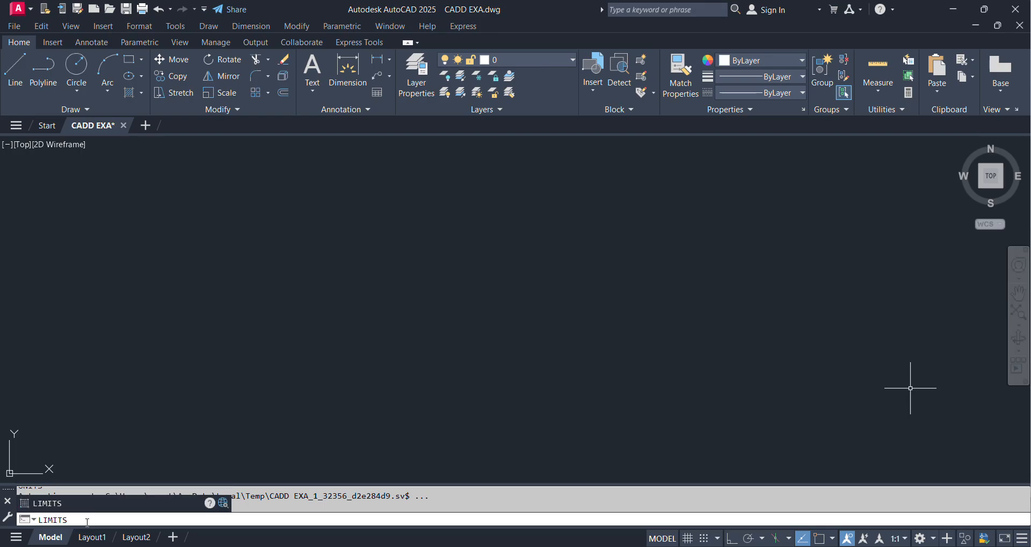
key("Return")
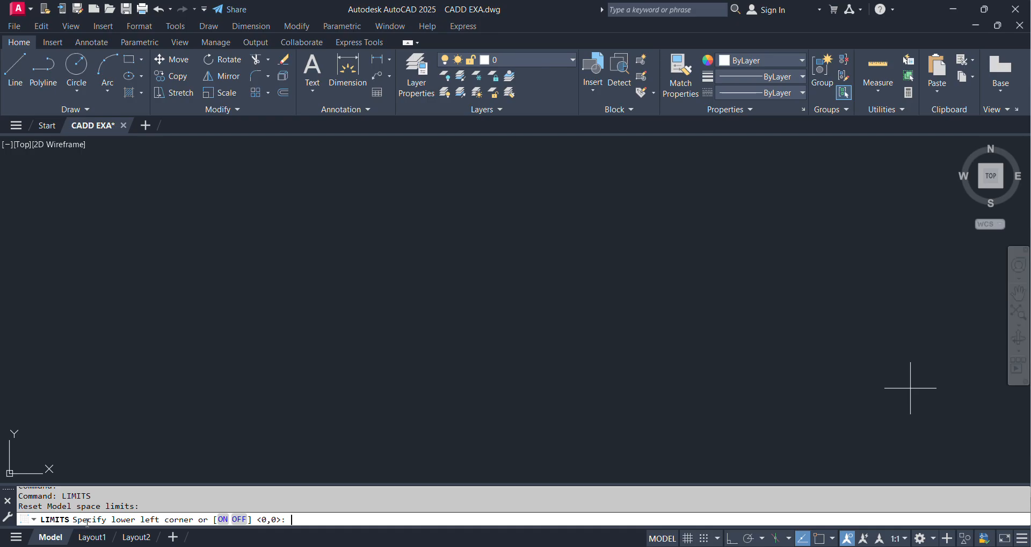
mouse_move(146, 534)
key("Return")
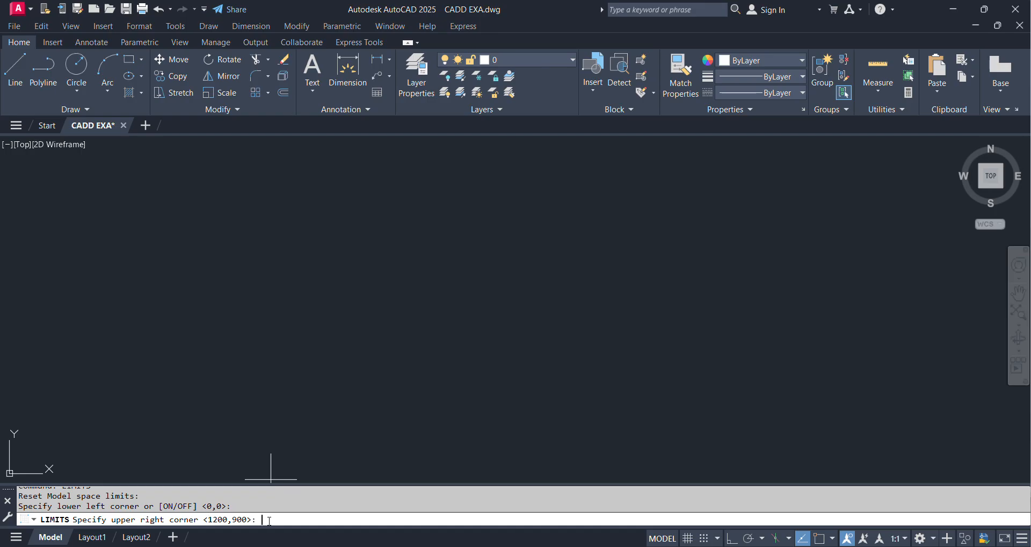
type("1200,900")
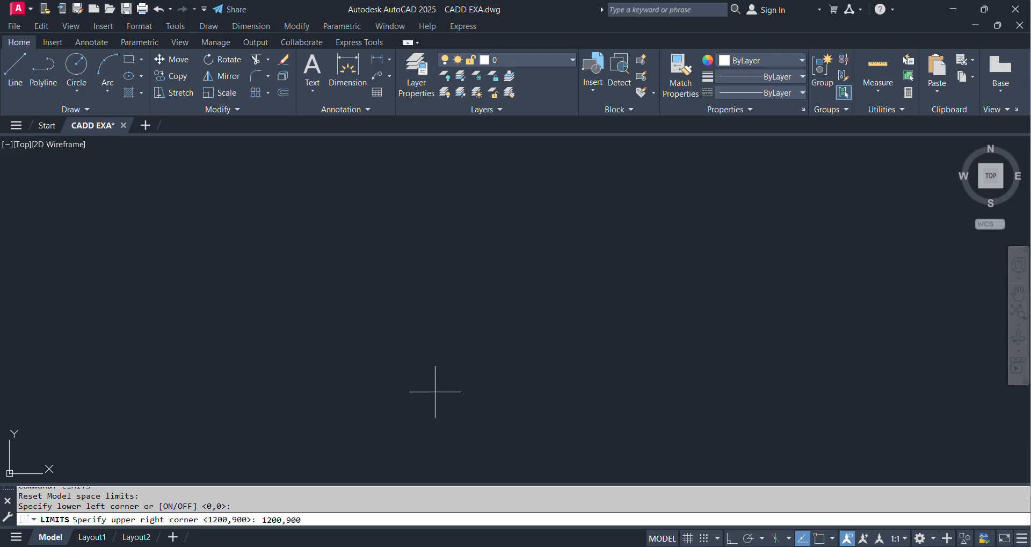
key("Return")
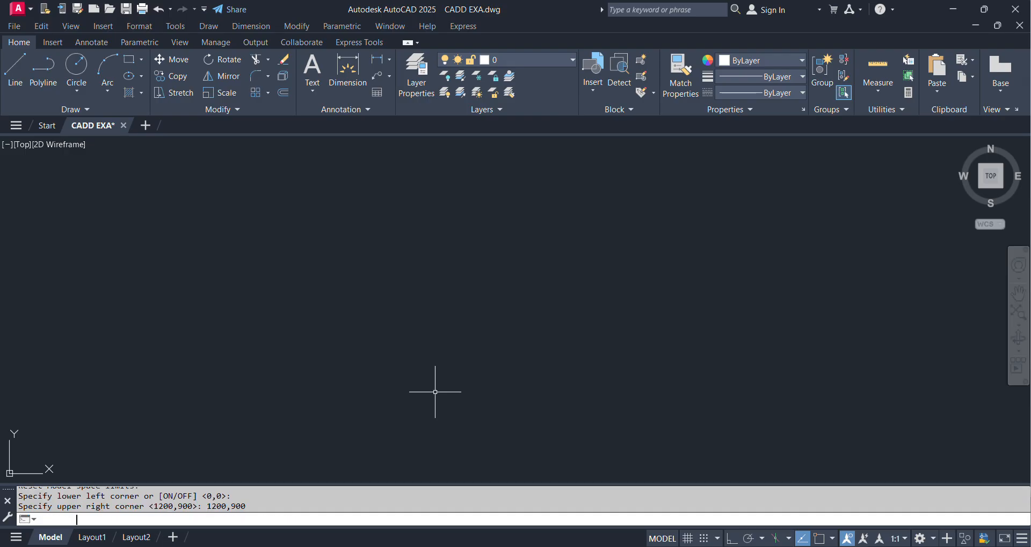
Step: Zoom to the entire drawing with the All option
type("z")
key("Return")
type("a")
key("Return")
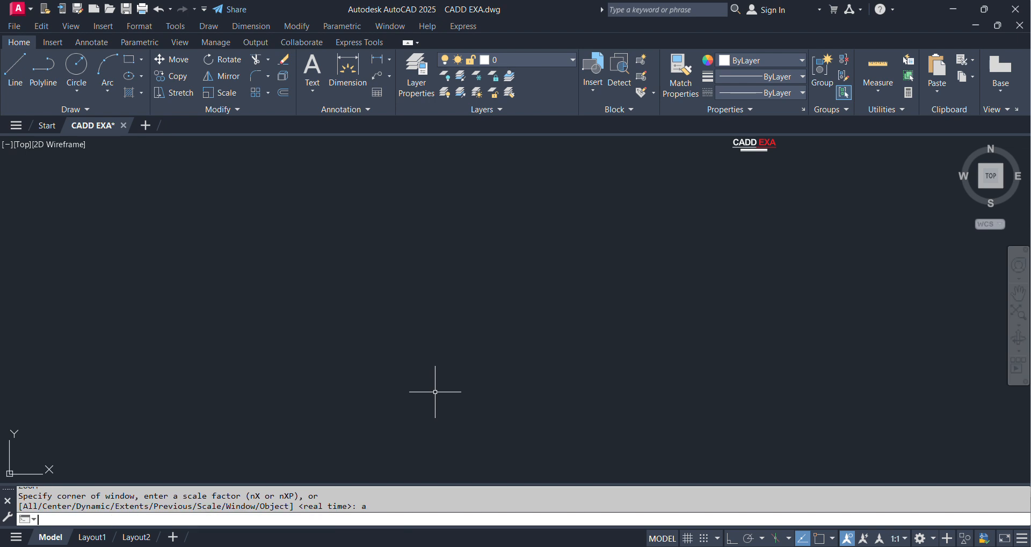
Step: Draw a wide, flat triangle with the Line command in an empty area, finishing it with the Close option
middle_click_drag(408, 364, 779, 382)
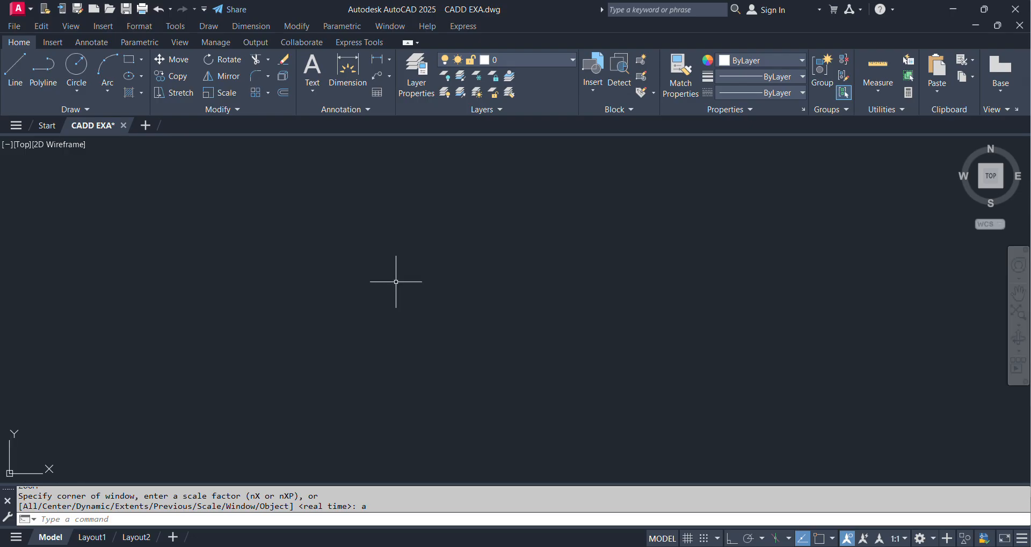
type("l")
key("Return")
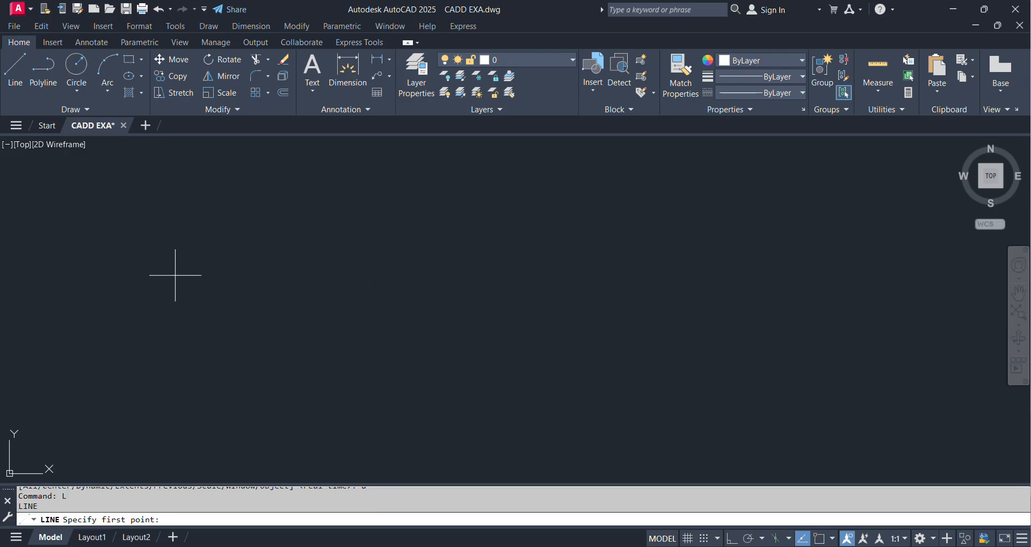
left_click(90, 238)
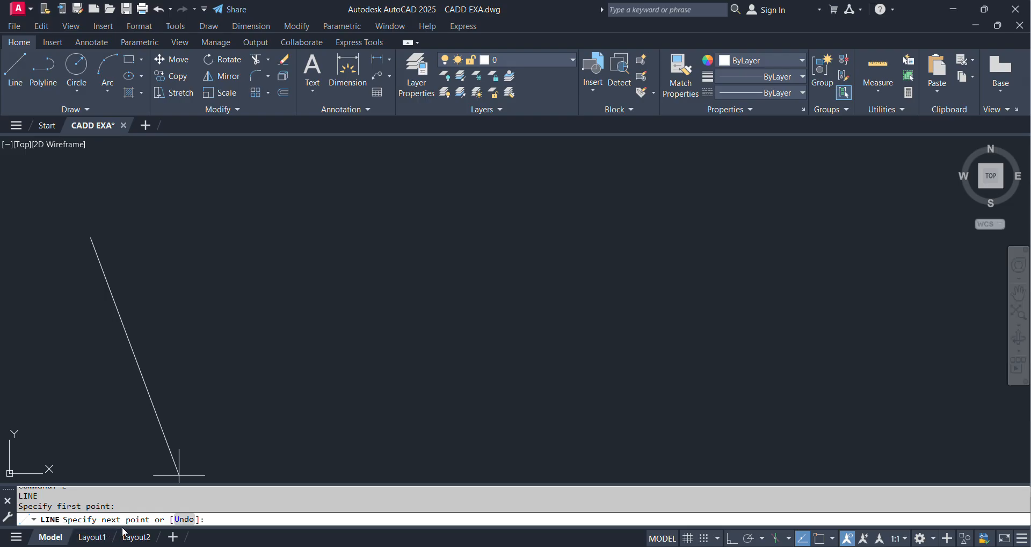
left_click(328, 174)
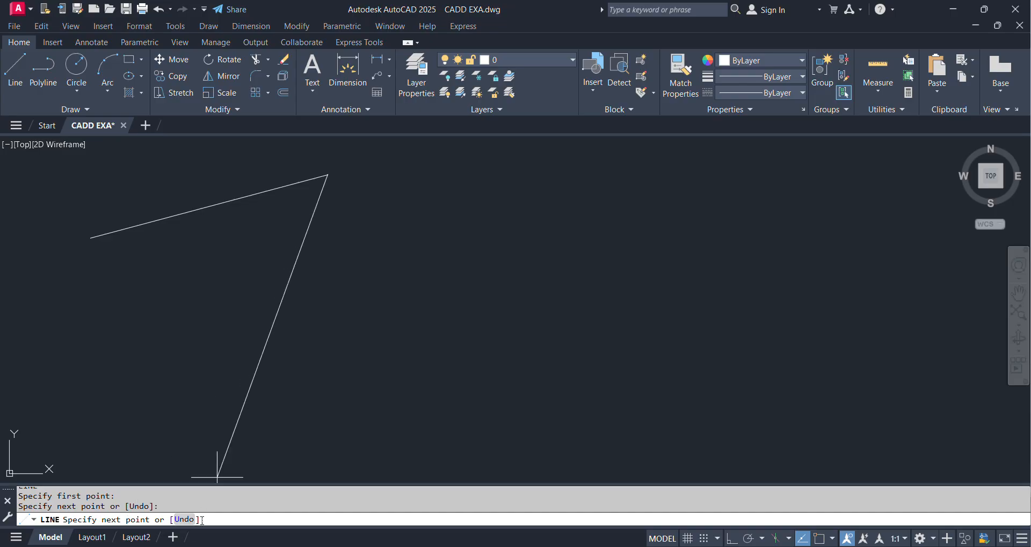
left_click(573, 246)
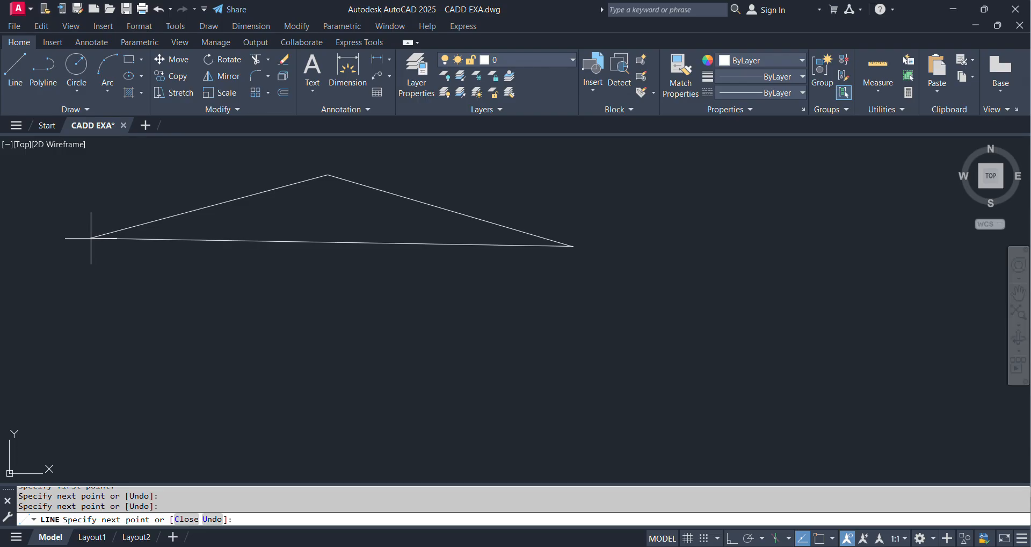
left_click(186, 519)
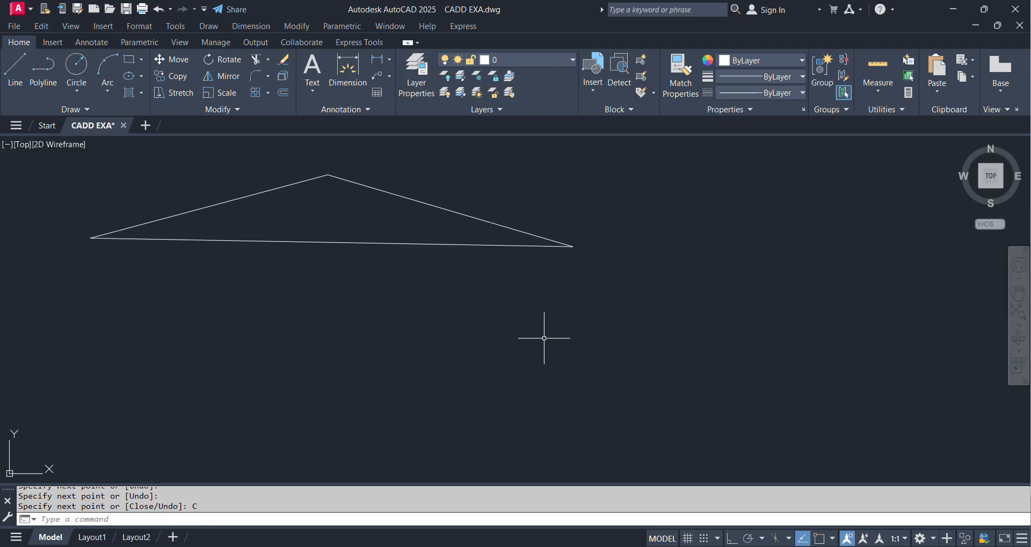
Step: Draw a closed five-sided shape of line segments below the triangle, finishing it with the Close option
type("L")
key("Return")
left_click(313, 281)
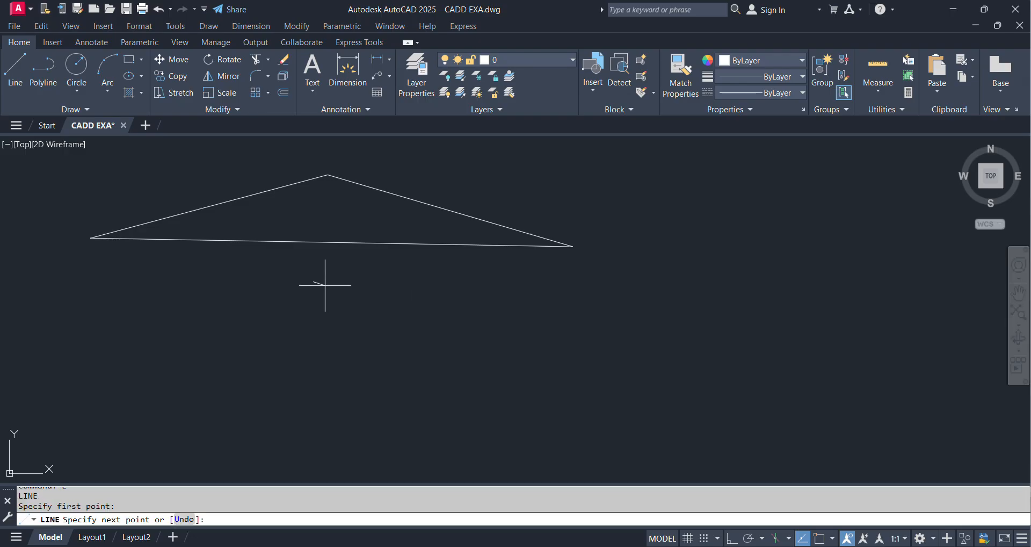
left_click(567, 288)
left_click(734, 413)
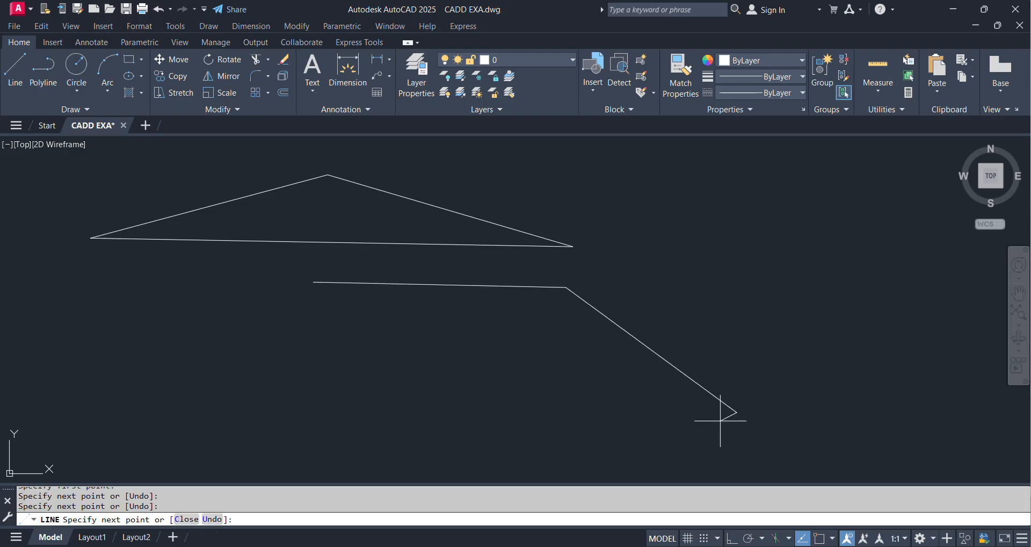
left_click(547, 462)
left_click(386, 424)
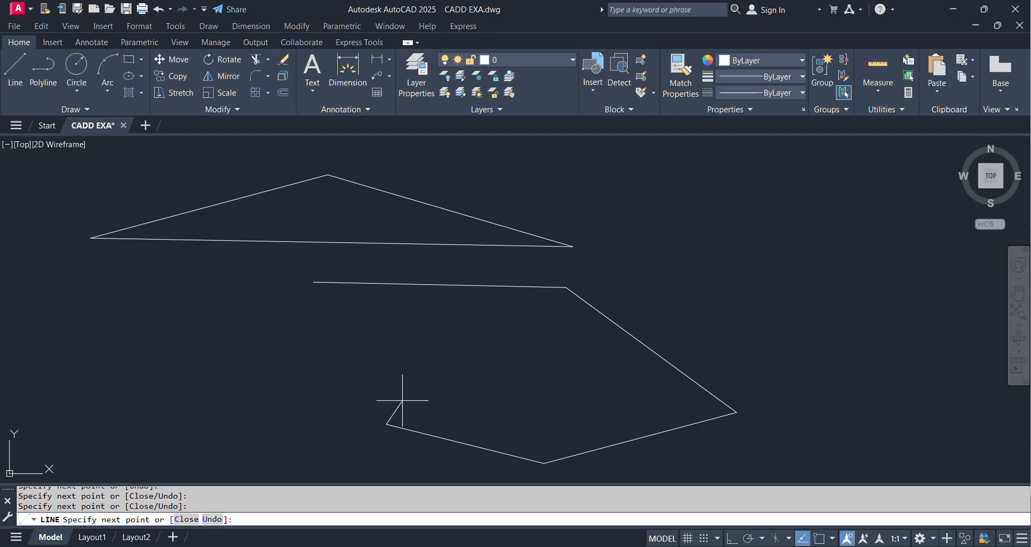
left_click(186, 519)
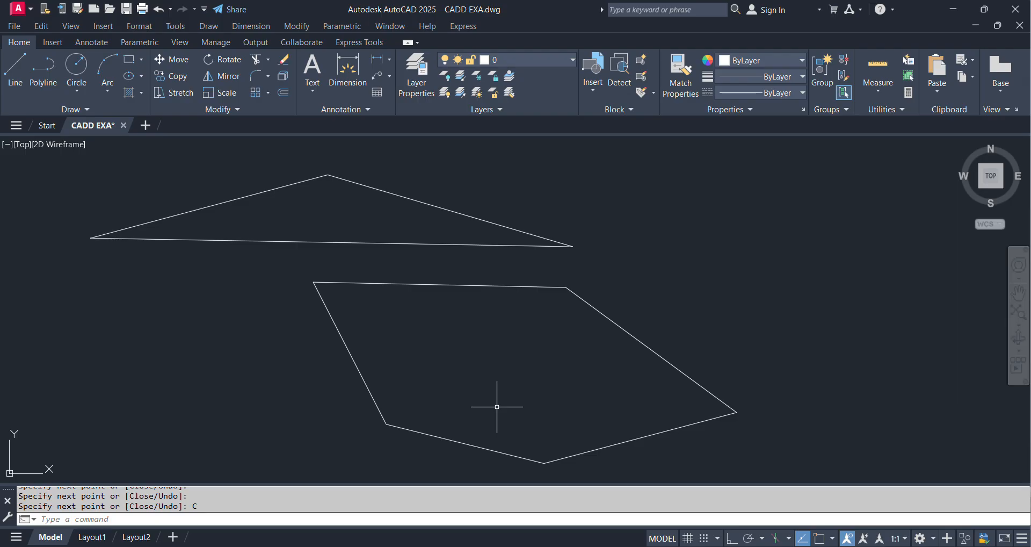
Step: Draw three connected line segments beside the five-sided shape, starting below the triangle's left corner
type("l")
key("Return")
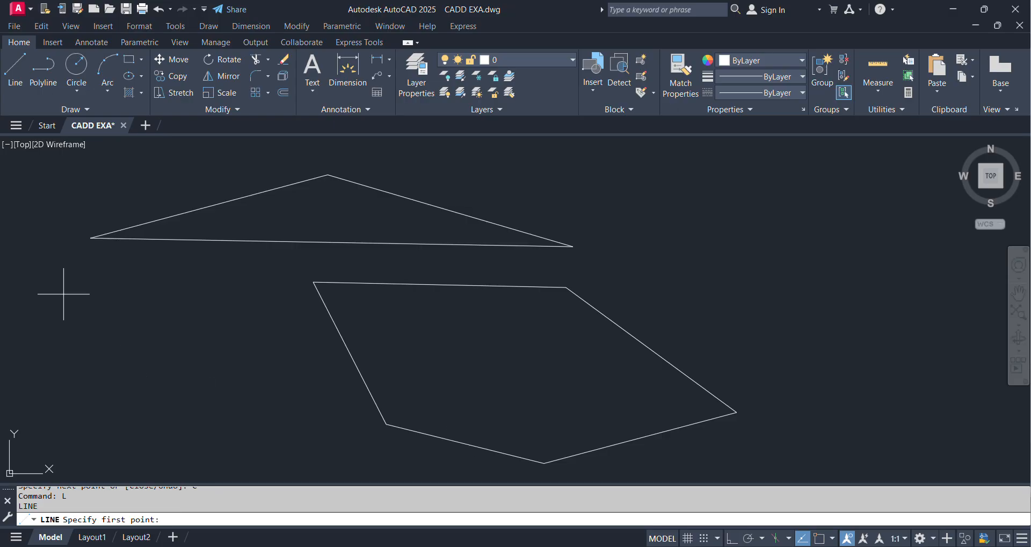
left_click(31, 272)
left_click(237, 290)
left_click(235, 377)
left_click(329, 446)
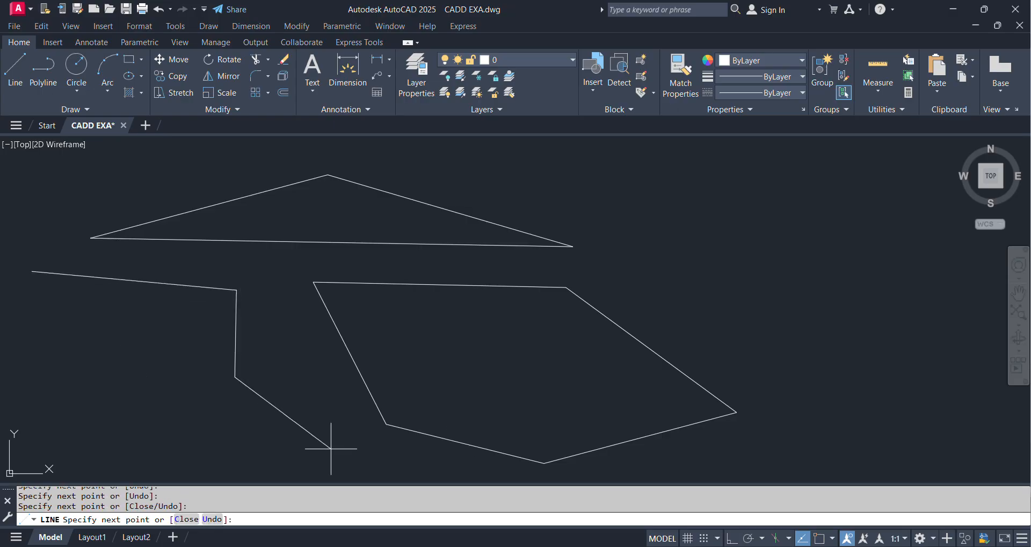
Step: Undo all segments of the open line one by one within the Line command
left_click(212, 519)
left_click(212, 519)
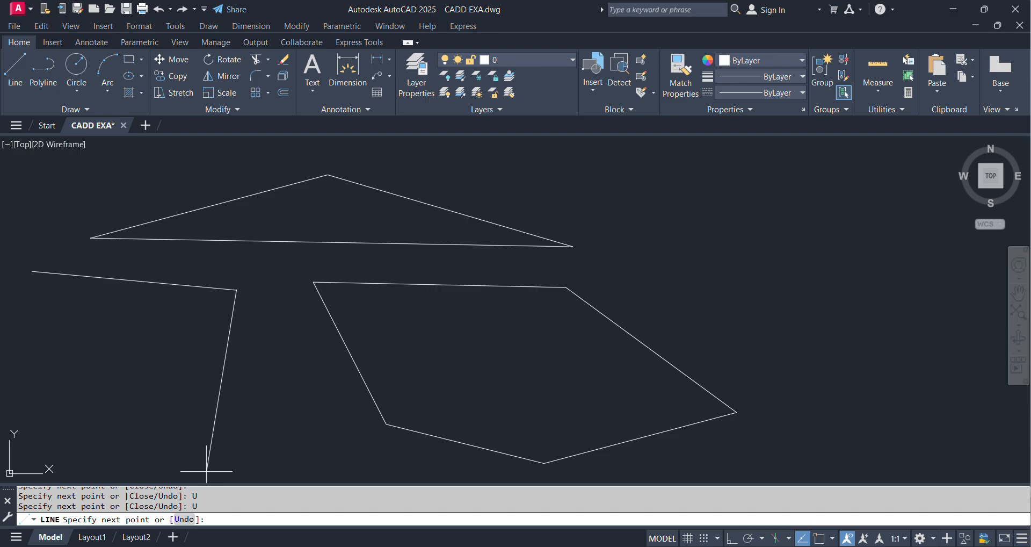
type("U")
key("Return")
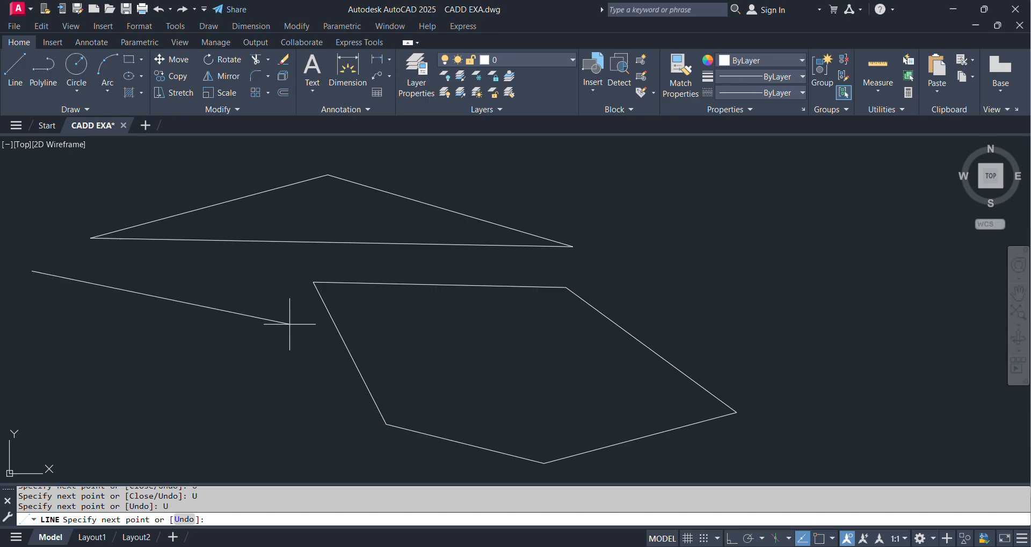
left_click(185, 519)
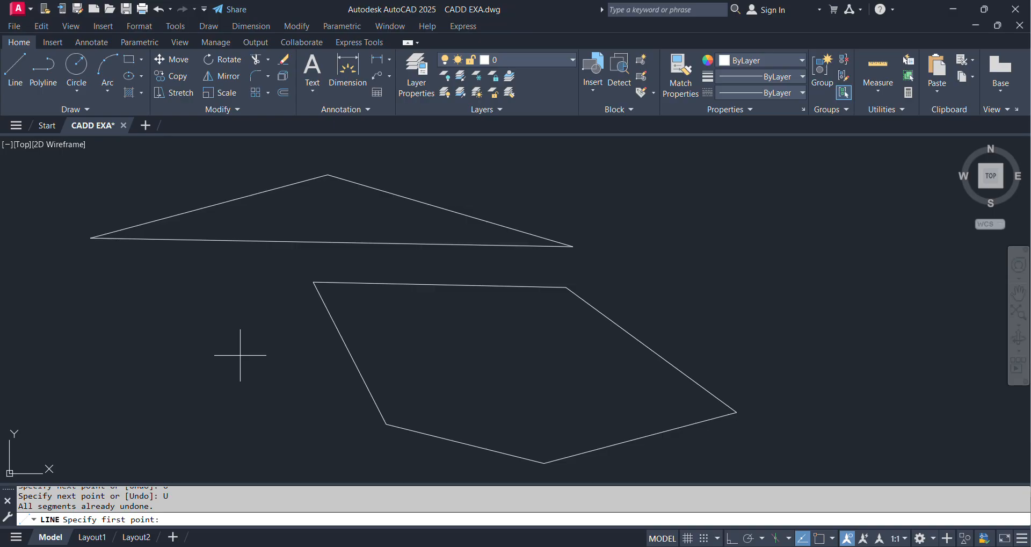
Step: Draw a single sloping line below the triangle, left of the five-sided shape, and end the Line command
left_click(116, 310)
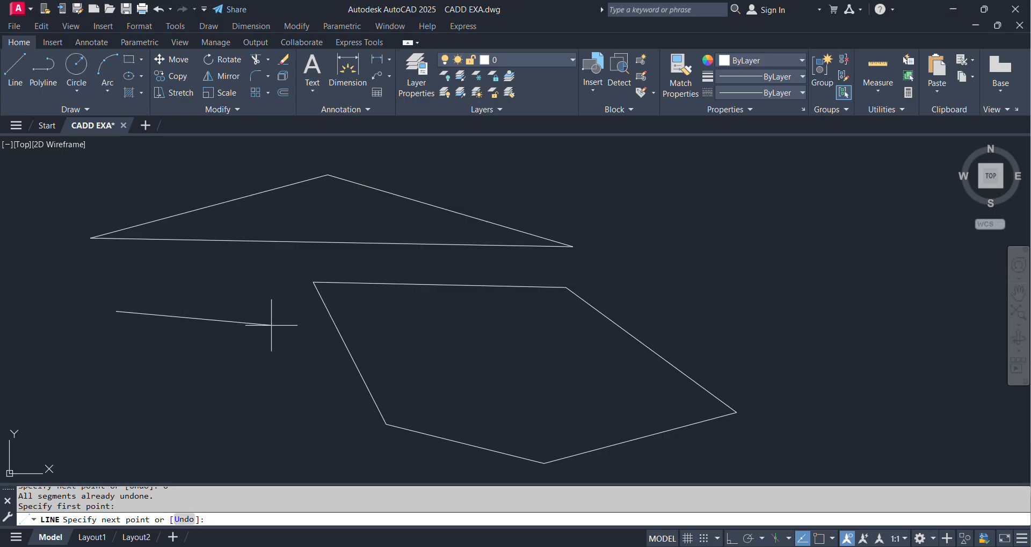
left_click(265, 272)
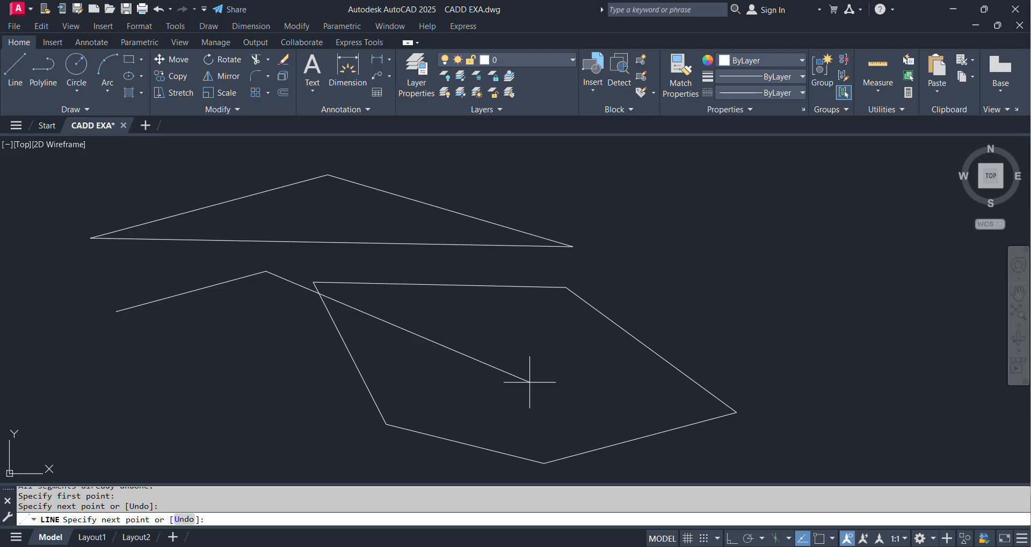
key("Return")
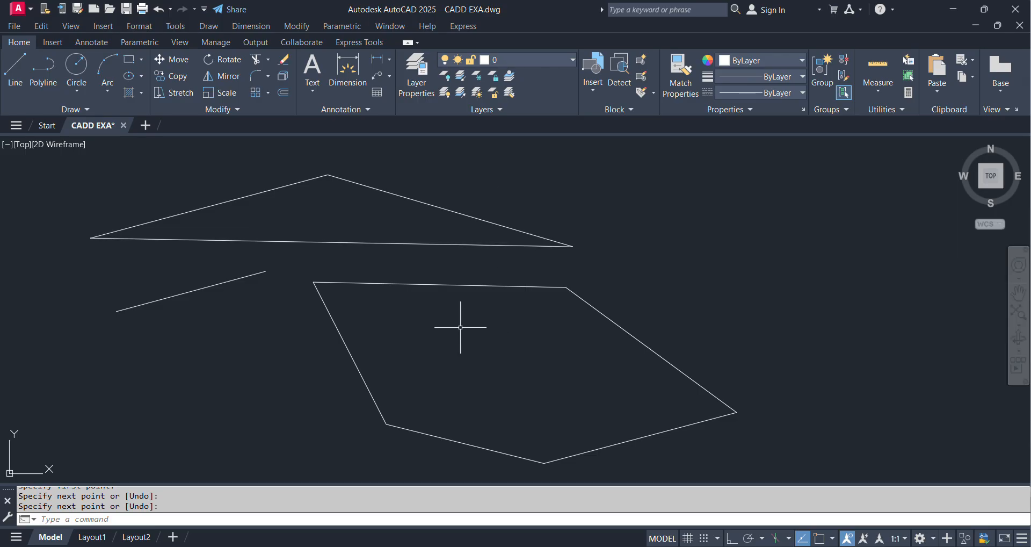
scroll(461, 327, "down", 2)
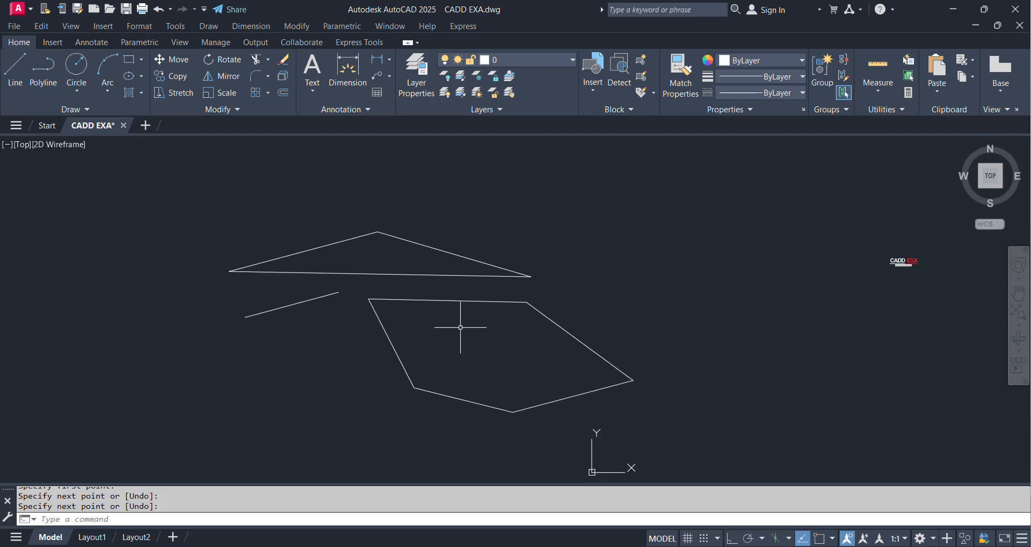
scroll(461, 328, "down", 2)
scroll(461, 327, "up", 2)
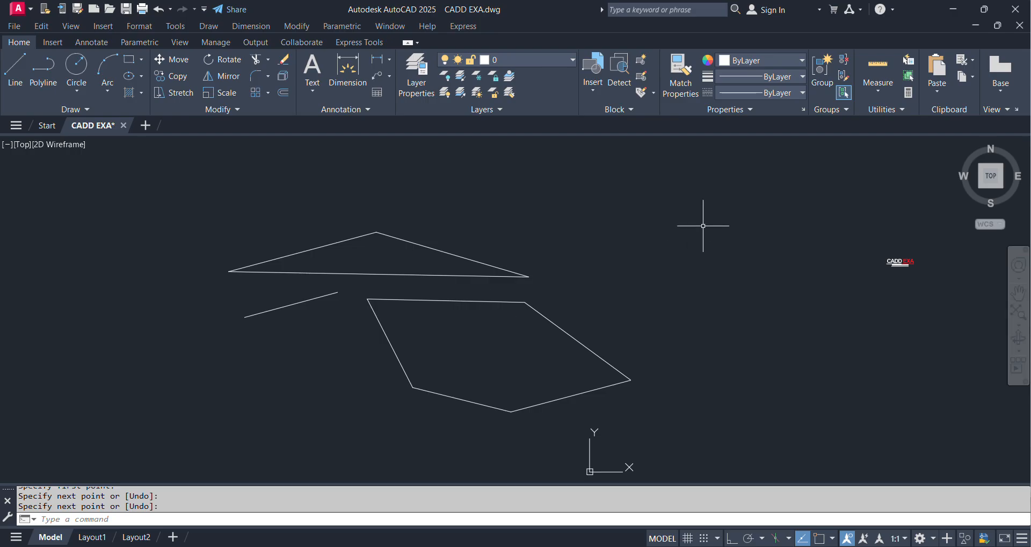
Step: Erase the triangle, the five-sided shape and the single sloping line from the drawing
left_click(652, 181)
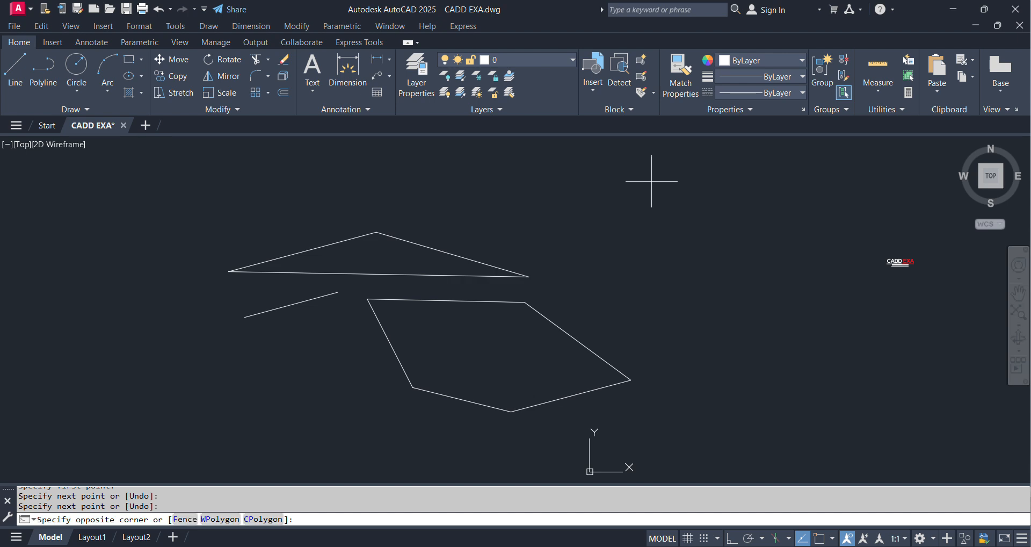
left_click(653, 185)
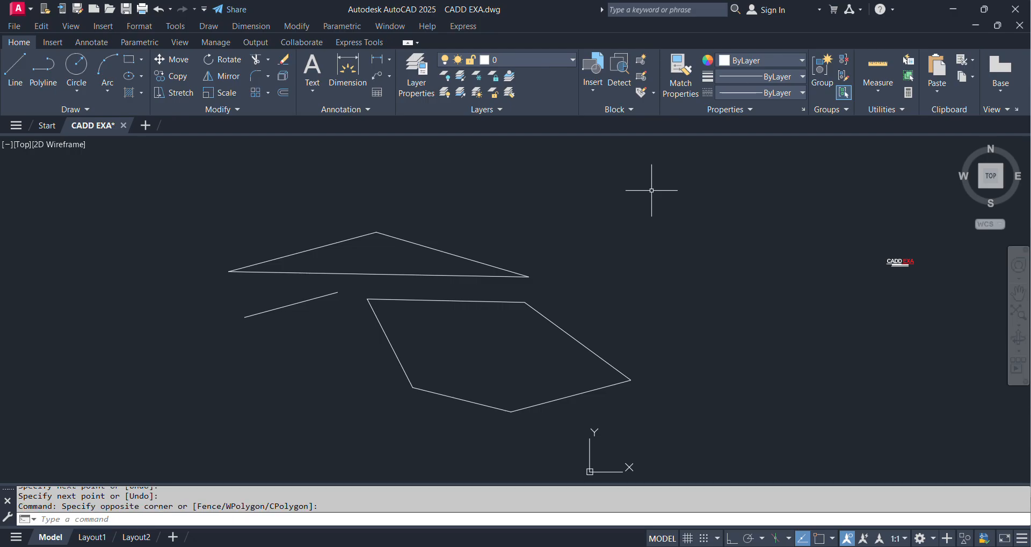
left_click(639, 175)
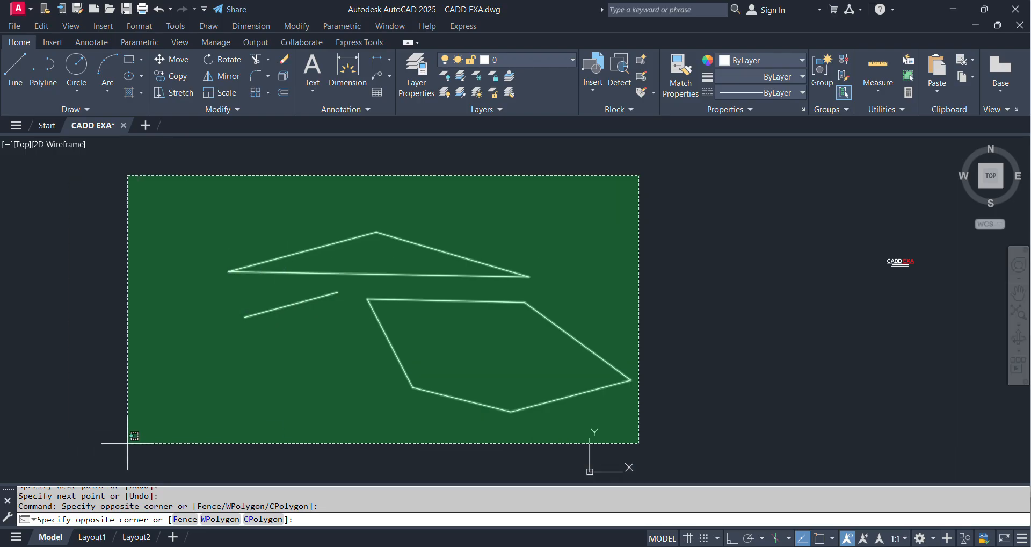
left_click(170, 426)
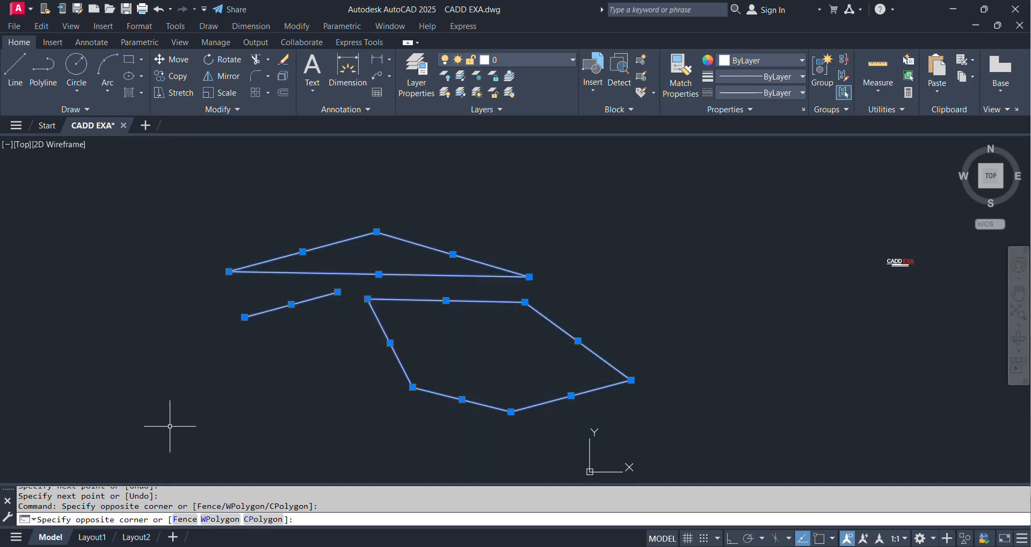
key("Delete")
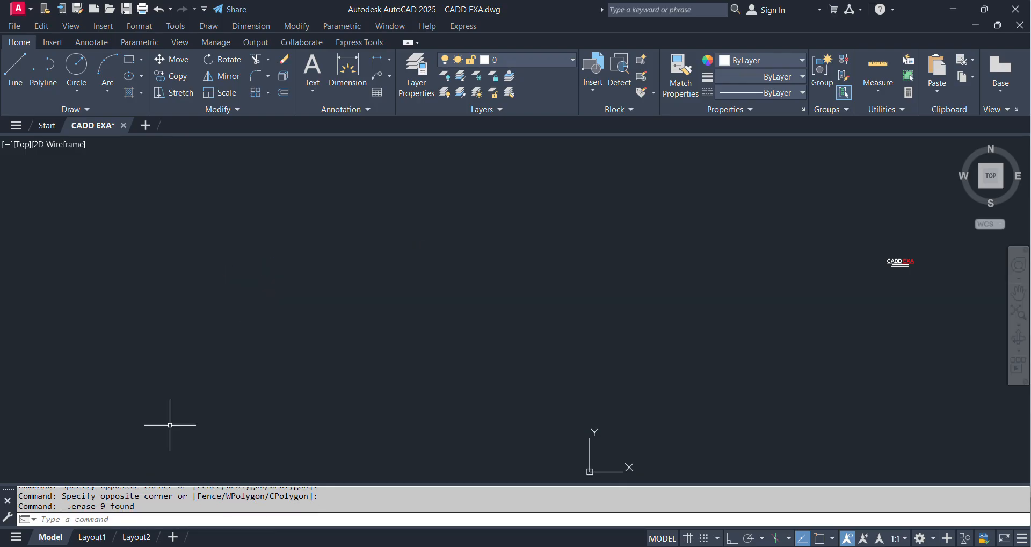
Step: Toggle Ortho mode on and off several times, leaving it switched on
middle_click_drag(353, 350, 387, 338)
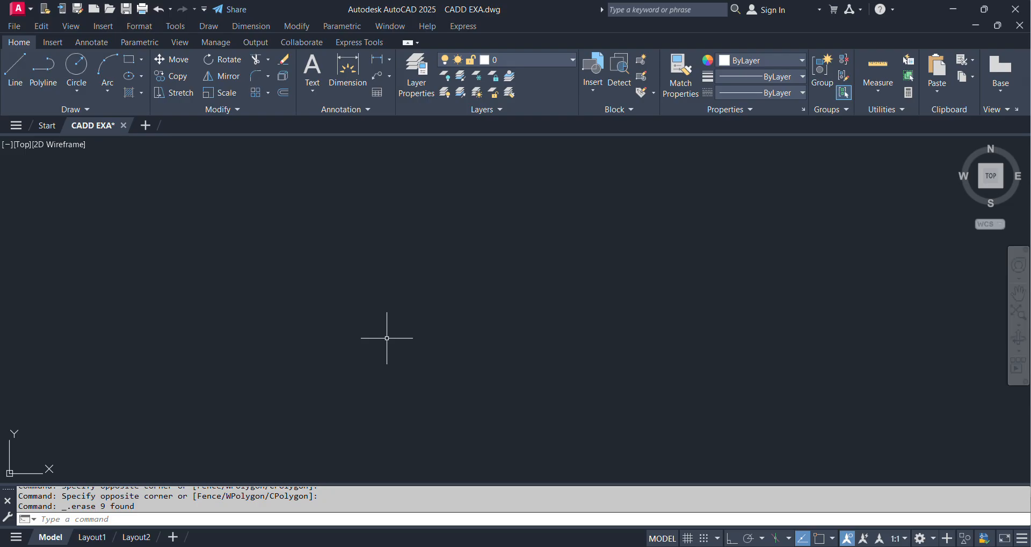
key("F8")
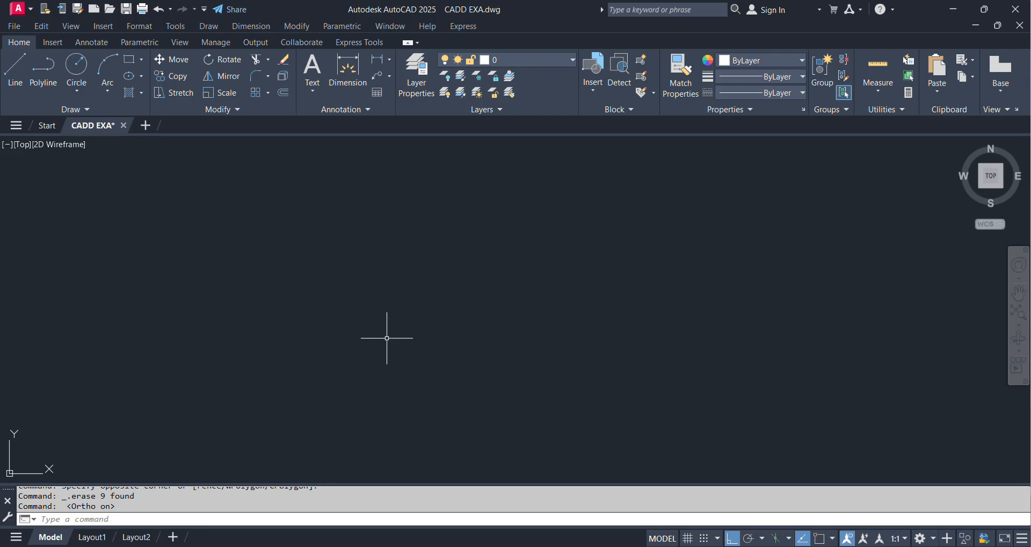
key("F8")
key("F8")
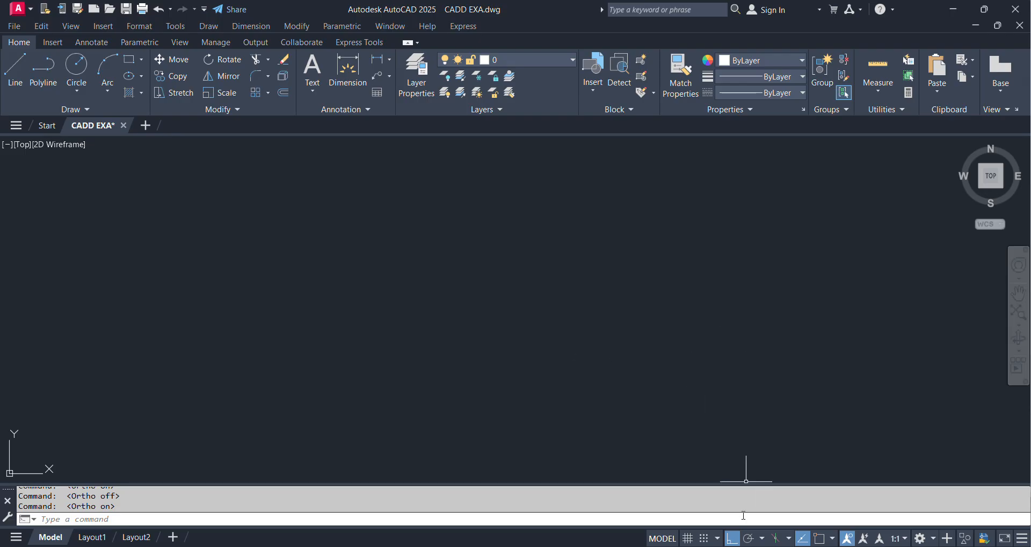
left_click(732, 537)
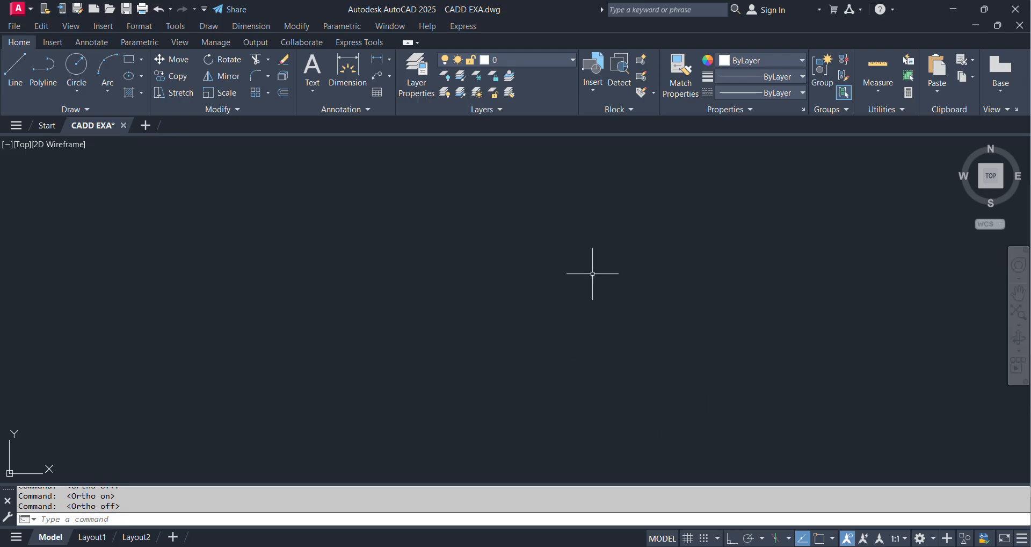
key("F8")
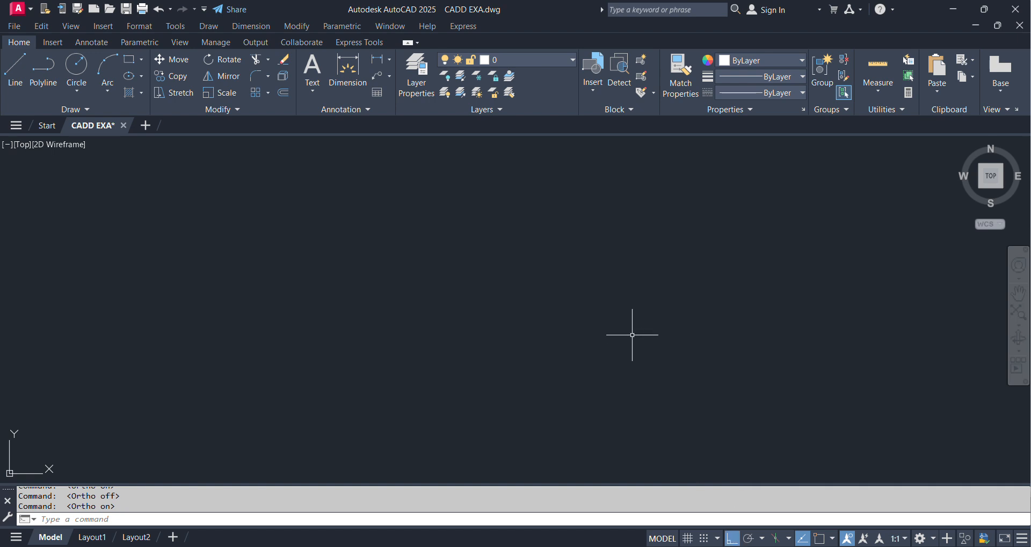
key("F8")
key("F8")
key("F8")
key("F8")
Step: Draw three connected sides of a rectangle with the Line command: 200 to the right, 100 up and 200 to the left
type("L")
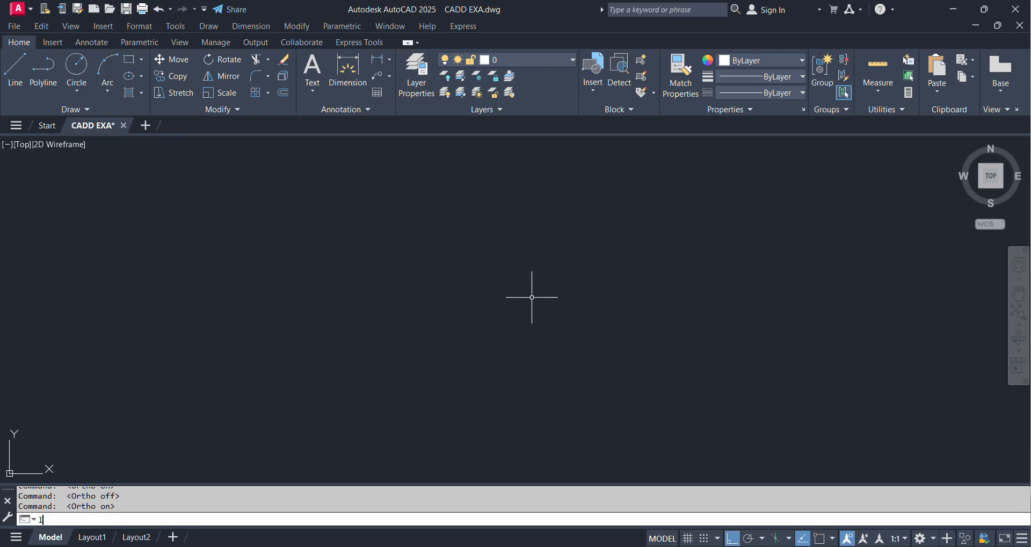
key("Return")
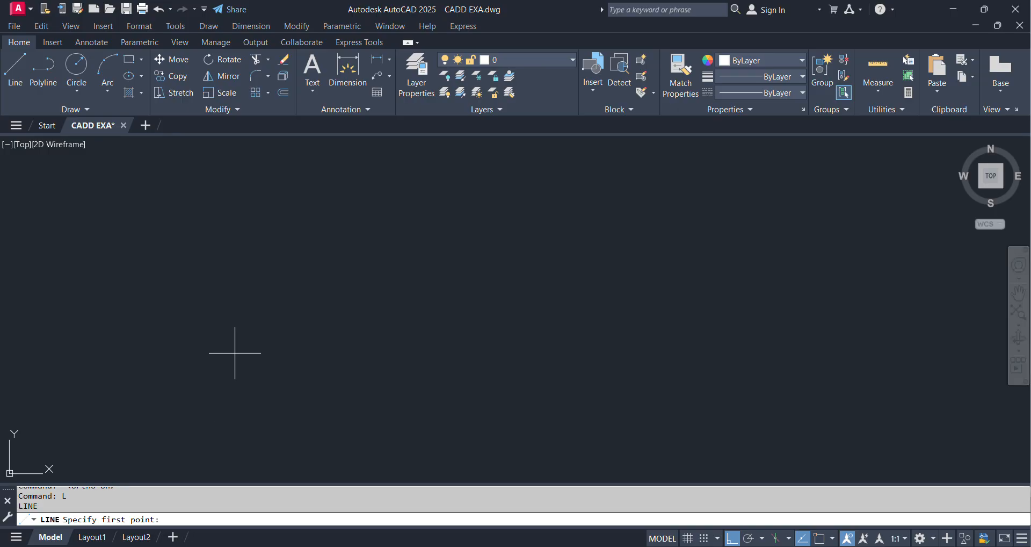
left_click(173, 386)
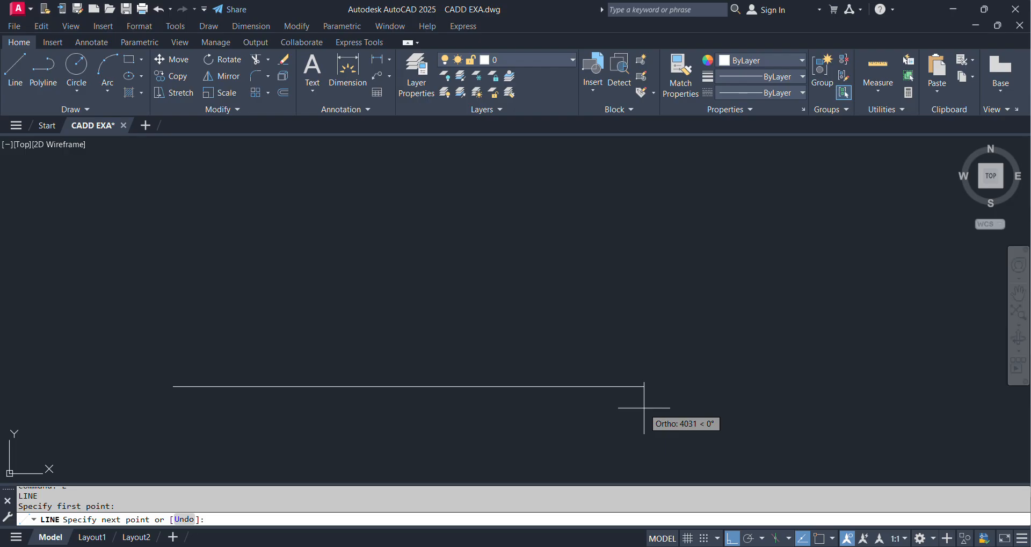
type("200")
key("Return")
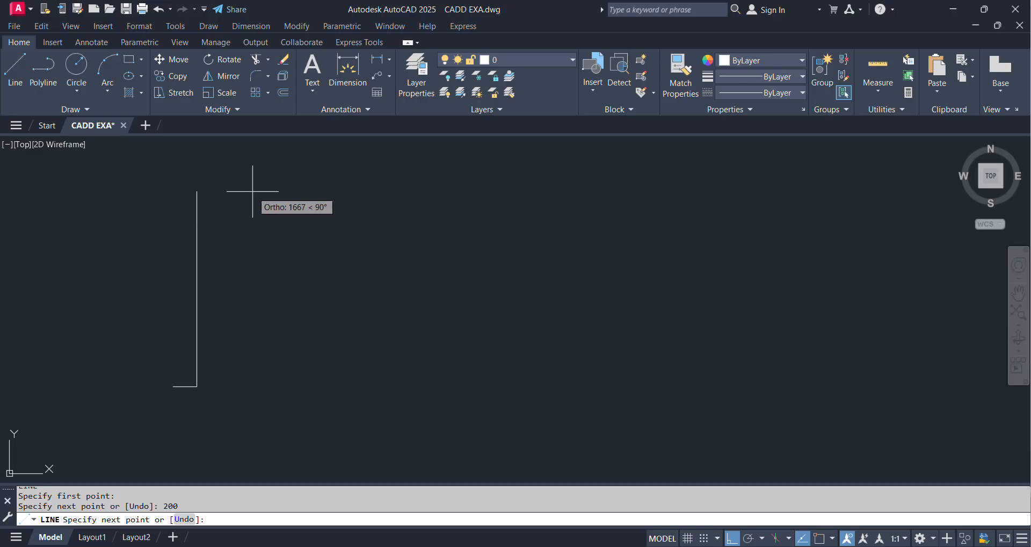
type("100")
key("Return")
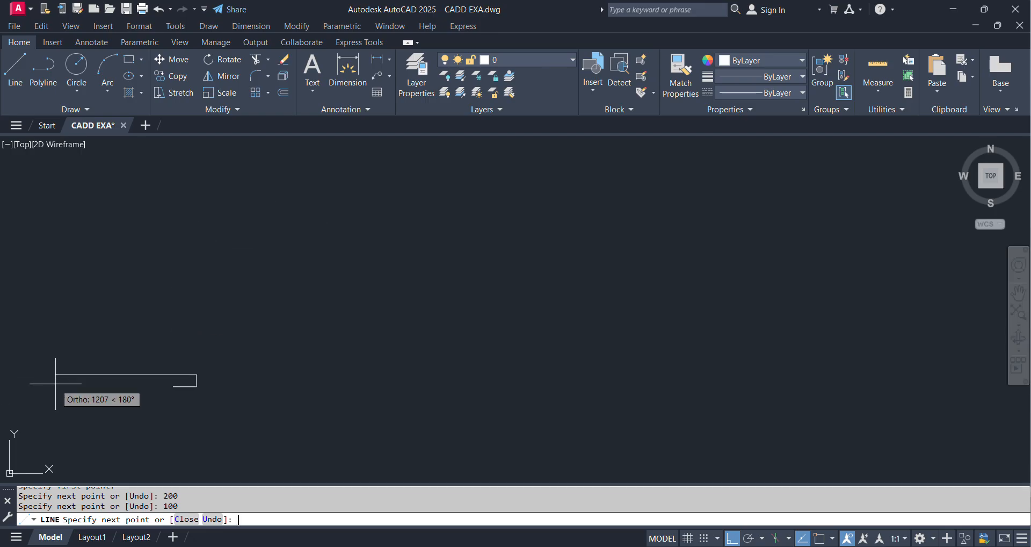
type("200")
key("Return")
Step: Complete the 200 by 100 rectangle's open left side with the Line command's Close option
scroll(172, 389, "up", 6)
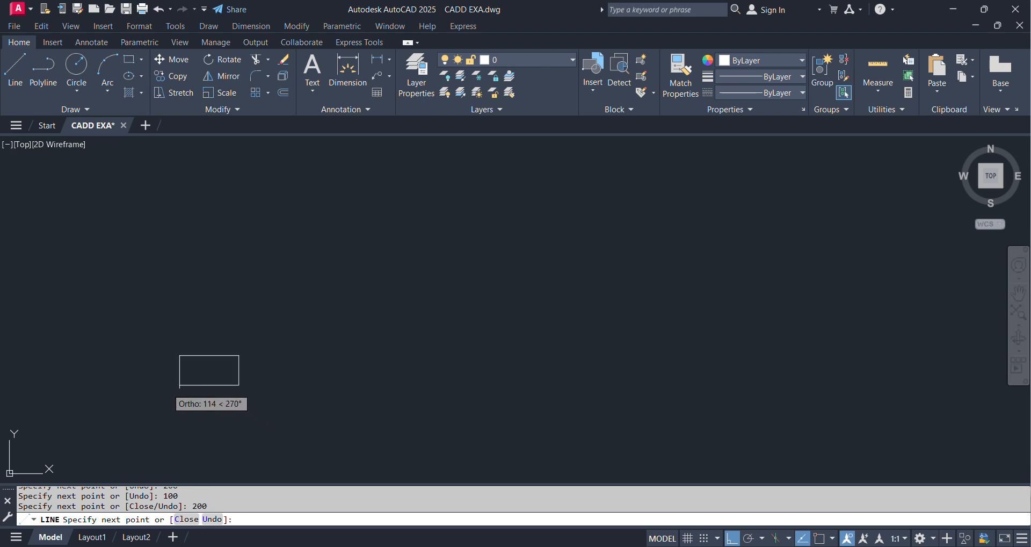
scroll(179, 378, "up", 5)
scroll(180, 378, "down", 2)
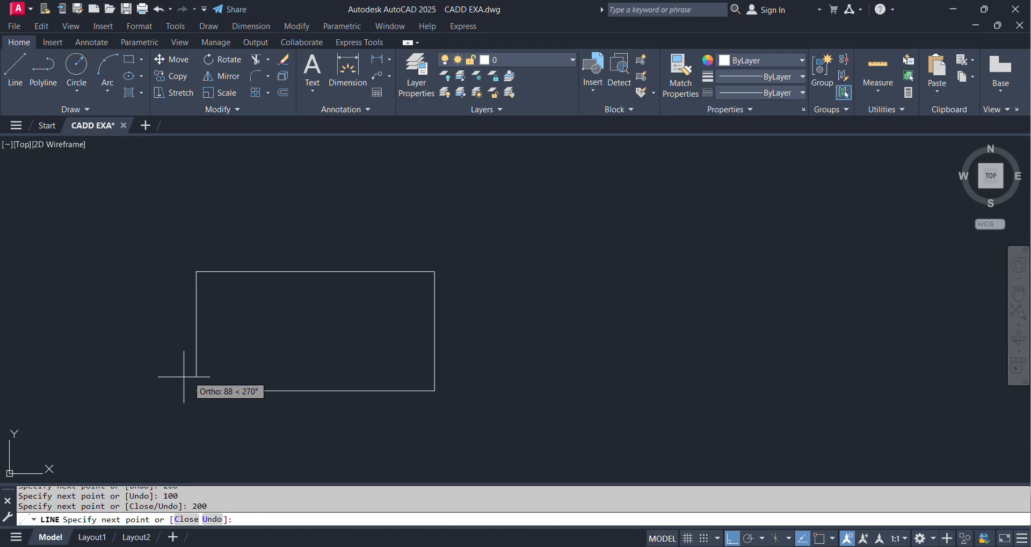
mouse_move(273, 322)
middle_mouse_down()
mouse_move(632, 330)
mouse_move(260, 285)
mouse_move(233, 272)
mouse_move(621, 288)
mouse_move(710, 395)
mouse_move(415, 207)
mouse_move(520, 375)
mouse_move(469, 271)
middle_mouse_up()
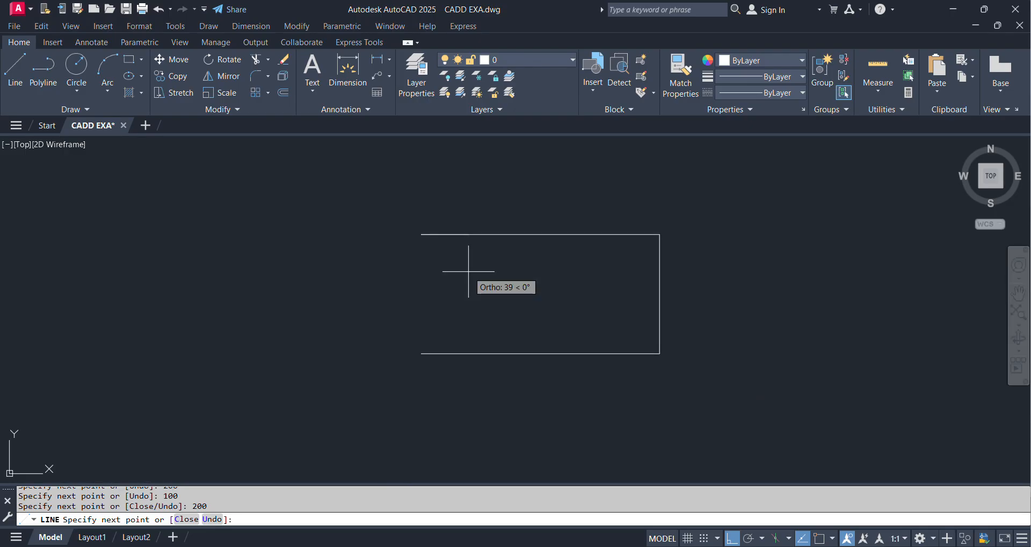
mouse_move(469, 271)
middle_mouse_down()
mouse_move(32, 241)
mouse_move(233, 281)
mouse_move(515, 281)
middle_mouse_up()
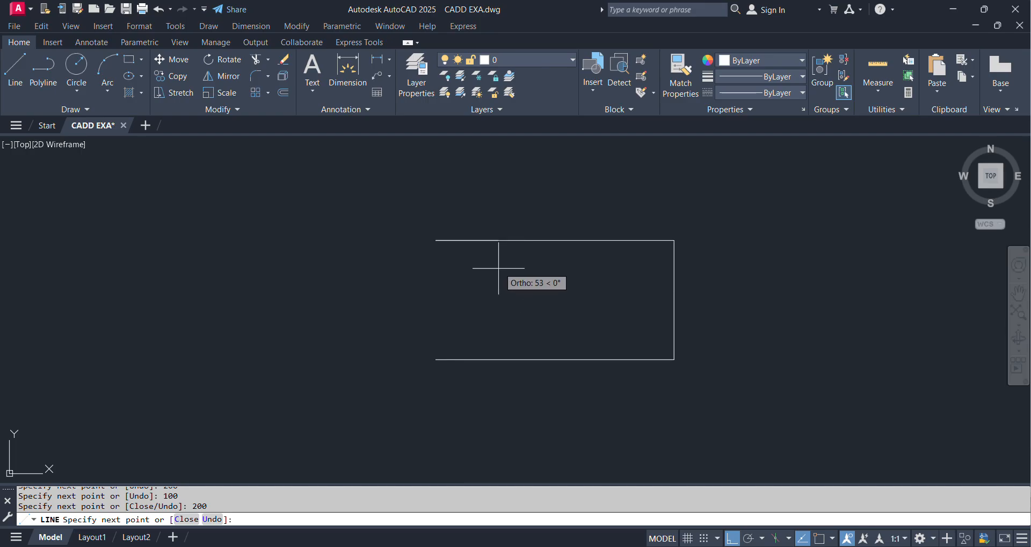
mouse_move(470, 279)
middle_mouse_down()
mouse_move(513, 281)
mouse_move(470, 278)
middle_mouse_up()
scroll(511, 278, "down", 2)
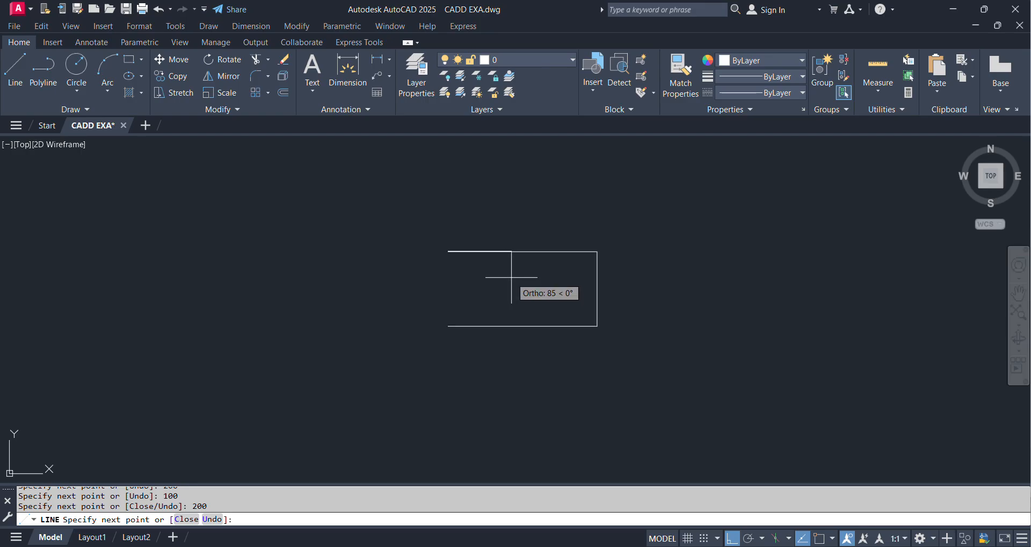
scroll(462, 285, "up", 2)
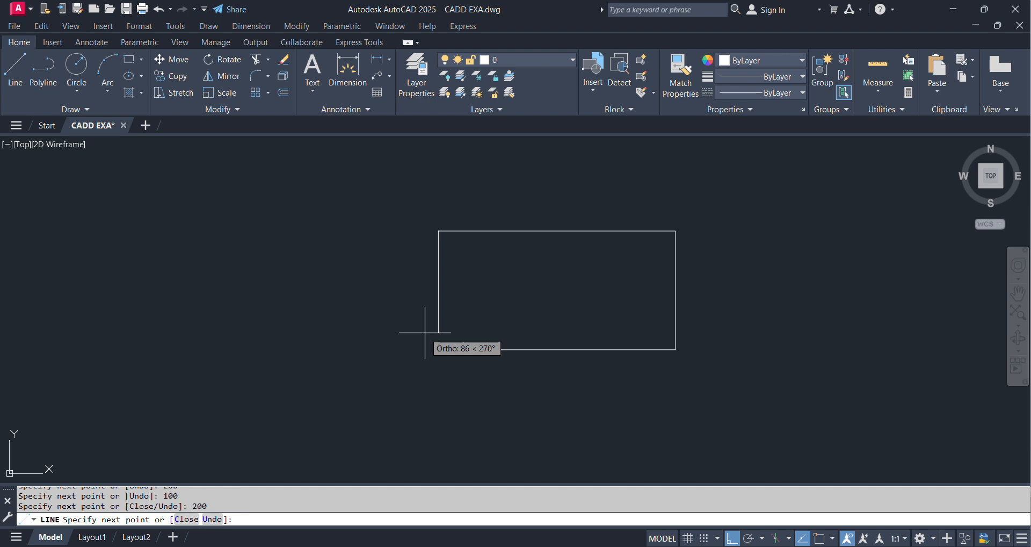
left_click(187, 519)
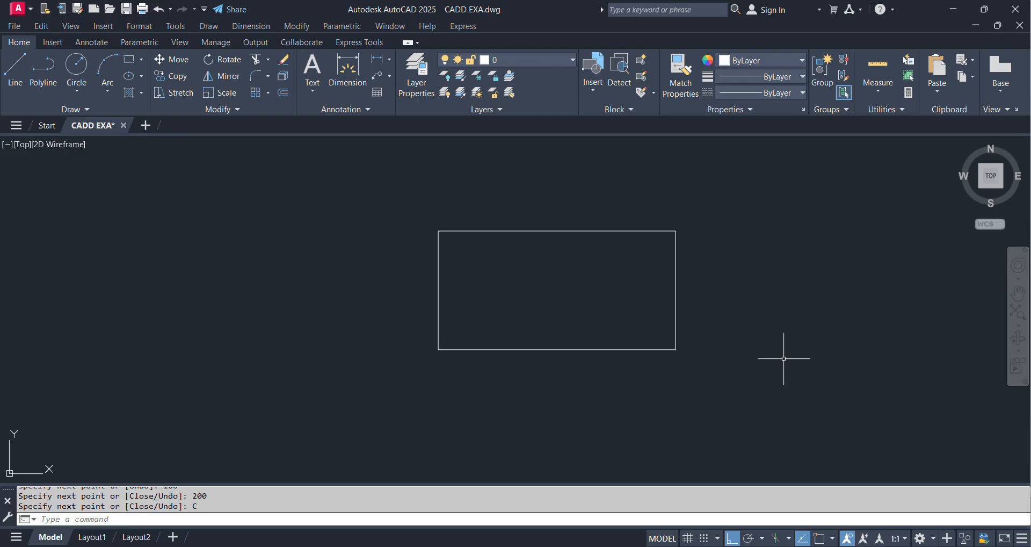
Step: Turn on Object Snap and open the Object Snap settings
middle_click_drag(750, 282, 594, 288)
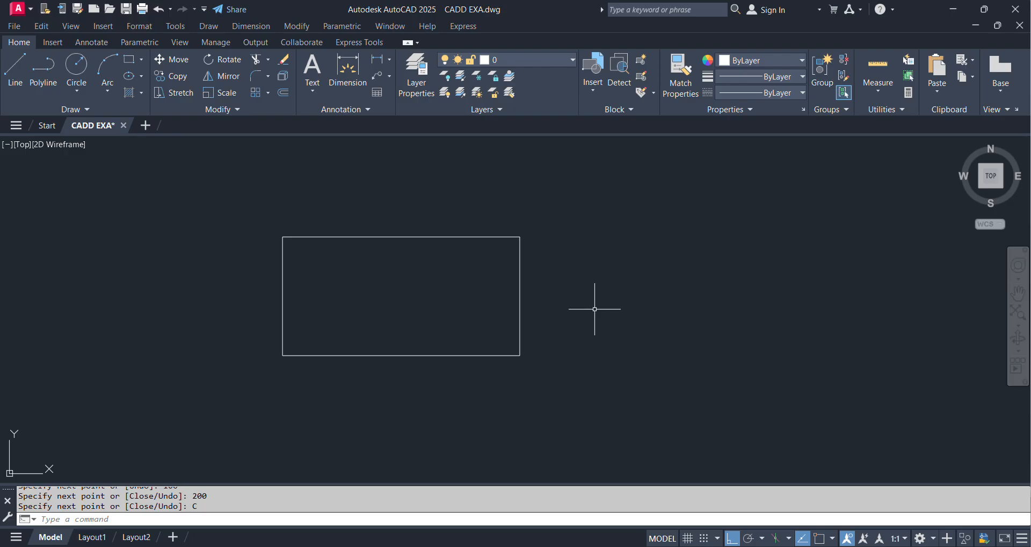
key("F3")
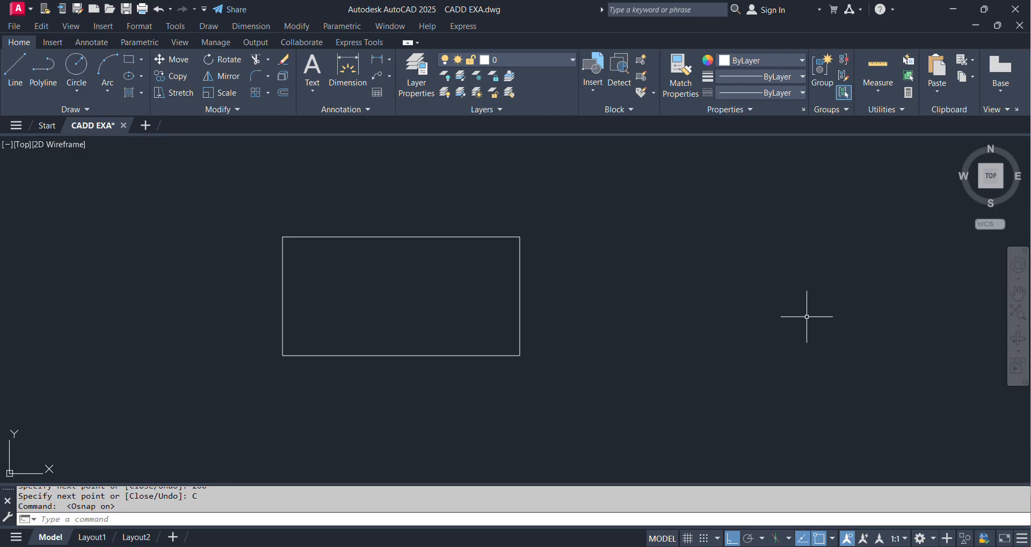
left_click(833, 539)
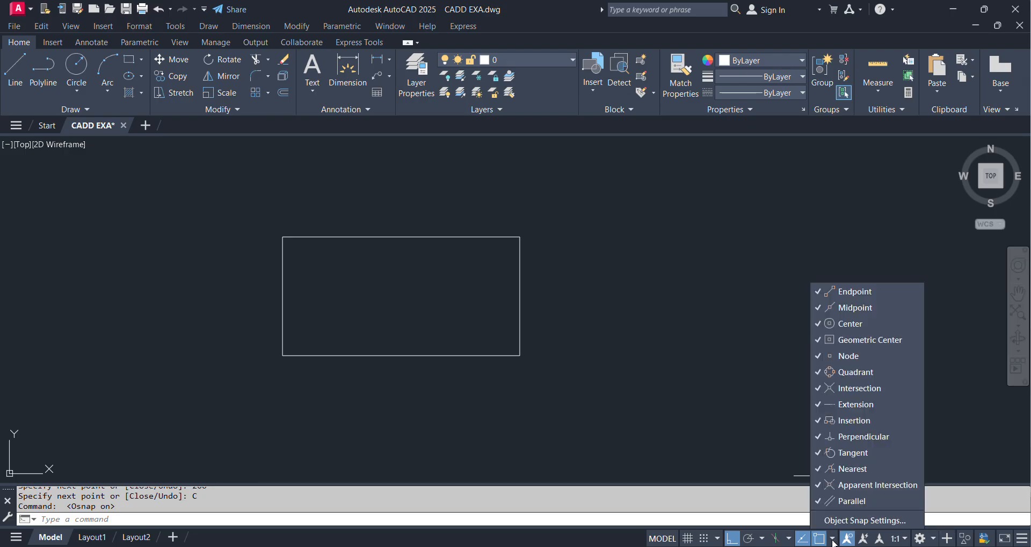
left_click(859, 520)
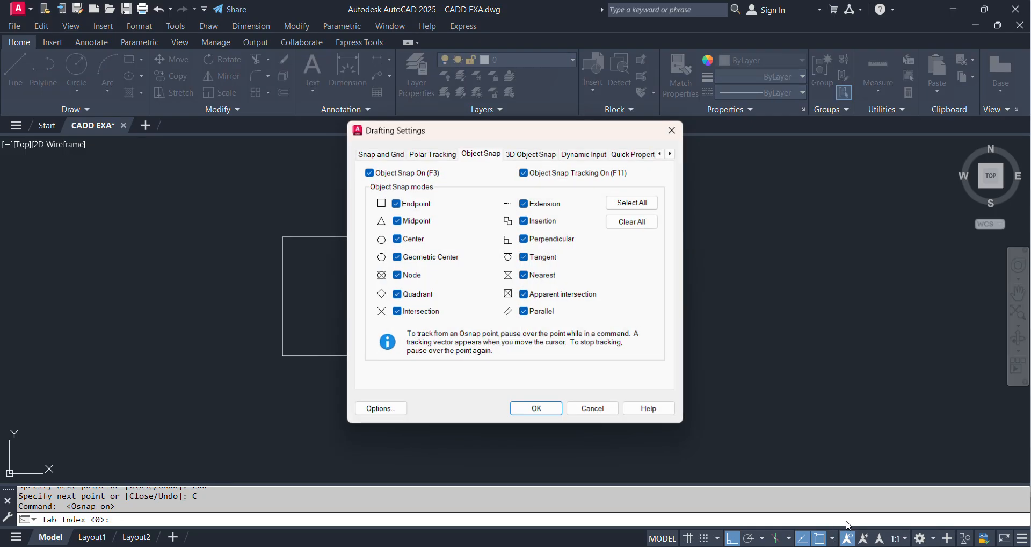
Step: Clear all object snap modes and enable only Endpoint and Center
left_click(624, 224)
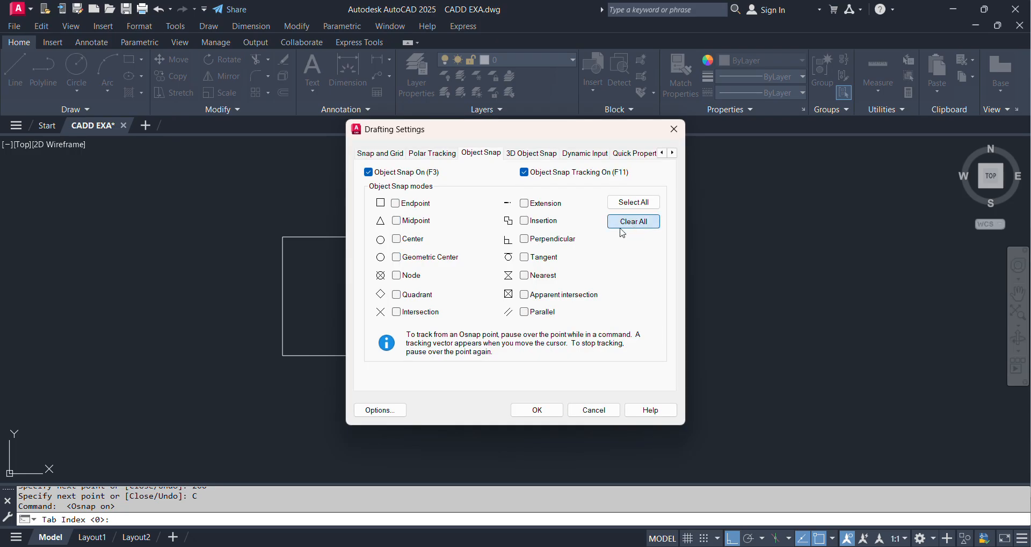
left_click(426, 209)
left_click(413, 239)
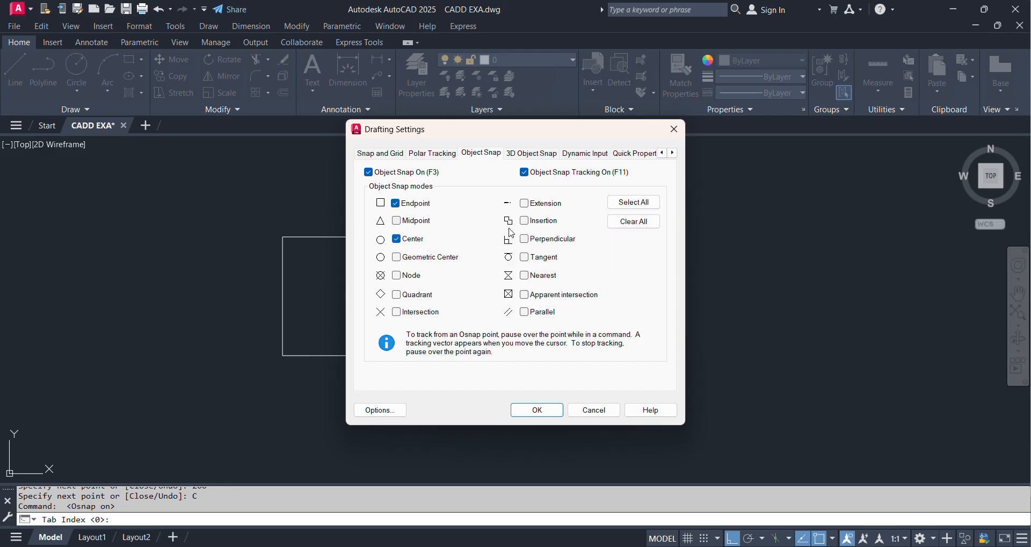
Step: Enable all object snap modes and apply the drafting settings
left_click(634, 202)
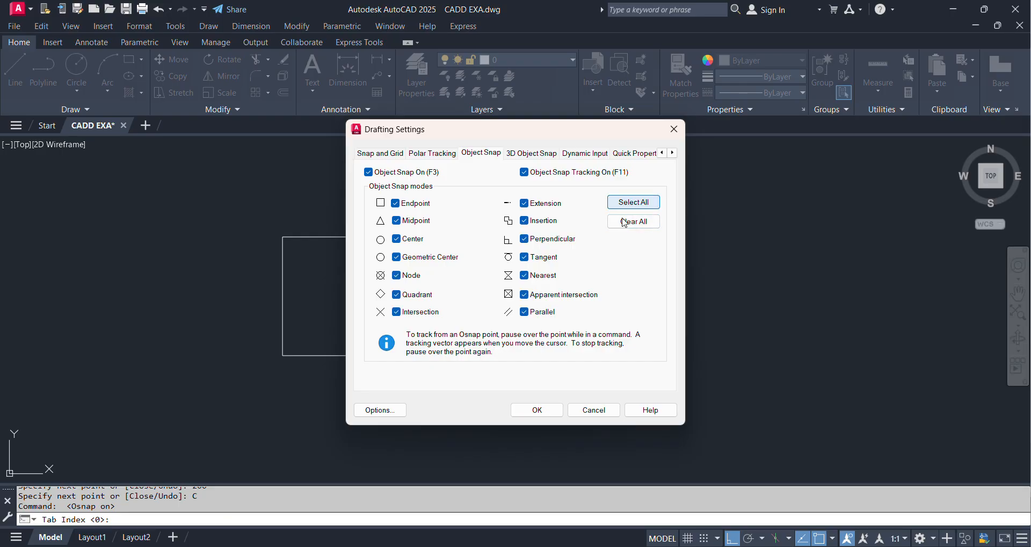
left_click(539, 410)
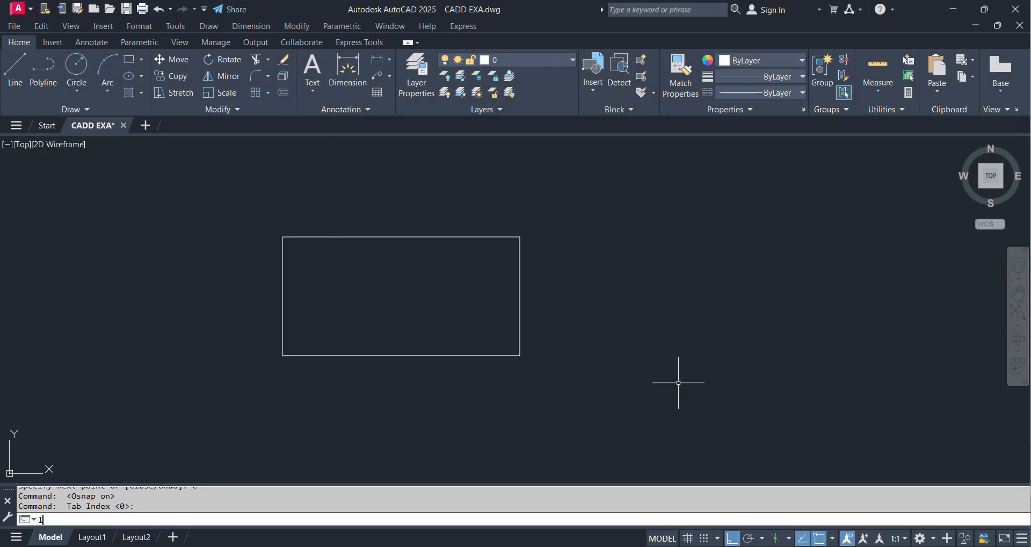
Step: Draw a diagonal line from the rectangle's lower-right corner to its upper-left corner
type("l")
key("Return")
left_click(519, 355)
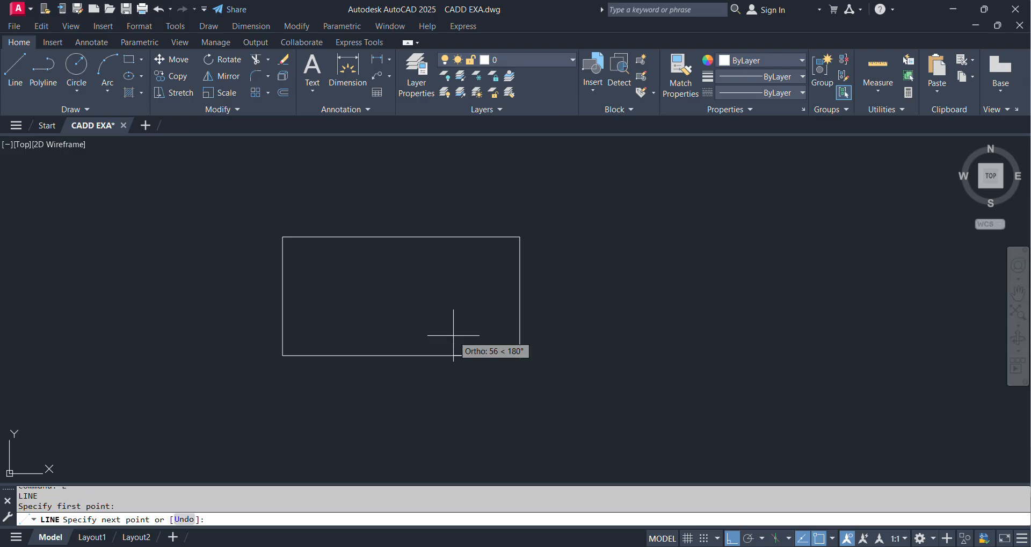
left_click(283, 237)
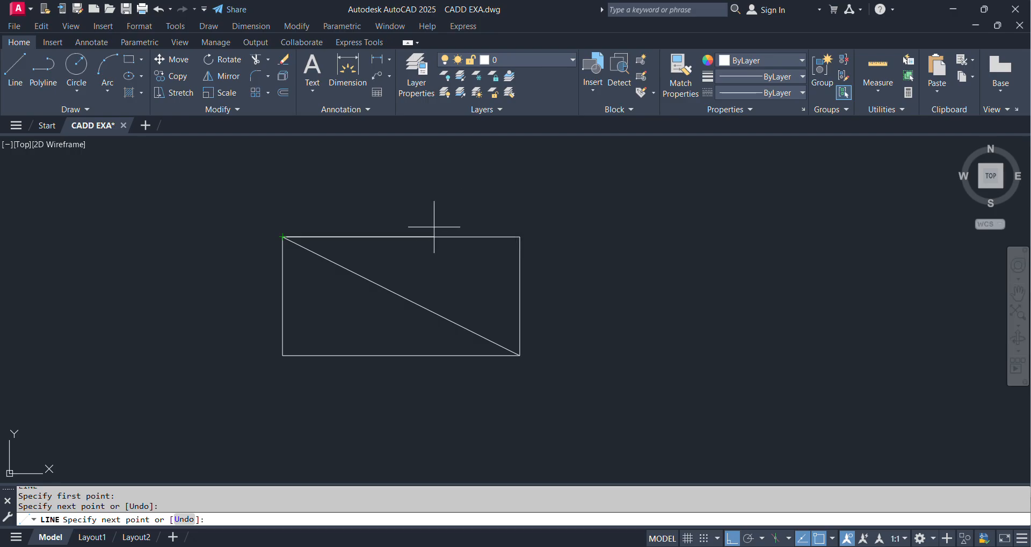
Step: With Ortho off, continue the line to the right side's midpoint, a point on the bottom side and back to the upper-left corner, ending the command
key("F8")
left_click(519, 292)
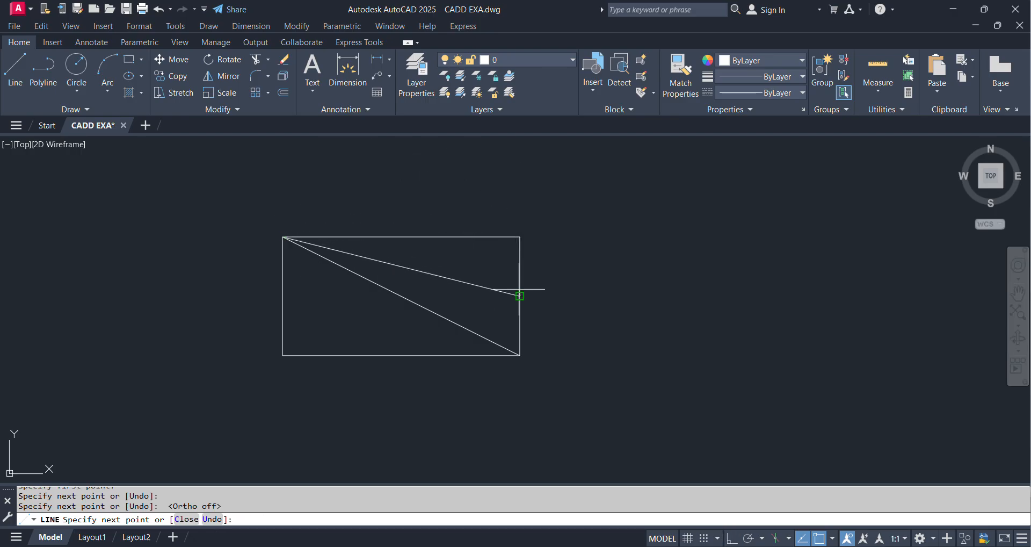
left_click(379, 355)
left_click(283, 237)
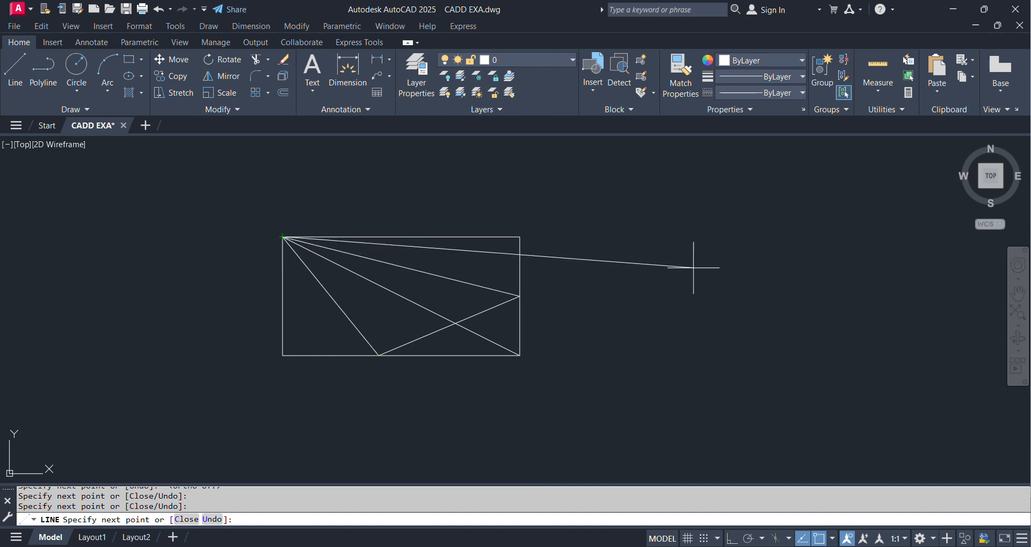
key("Return")
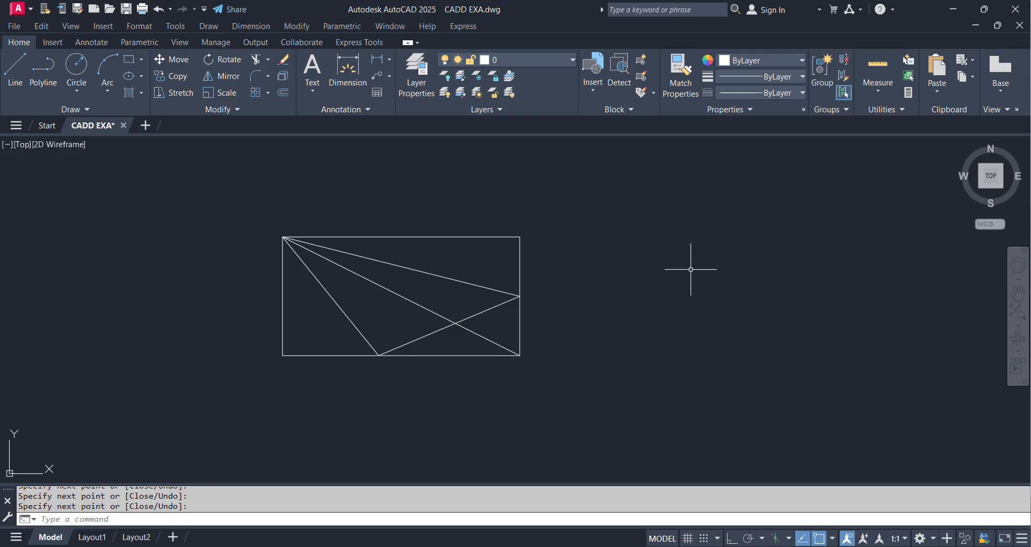
Step: Erase the whole rectangle together with all the lines drawn inside it
left_click(587, 192)
left_click(197, 445)
key("Delete")
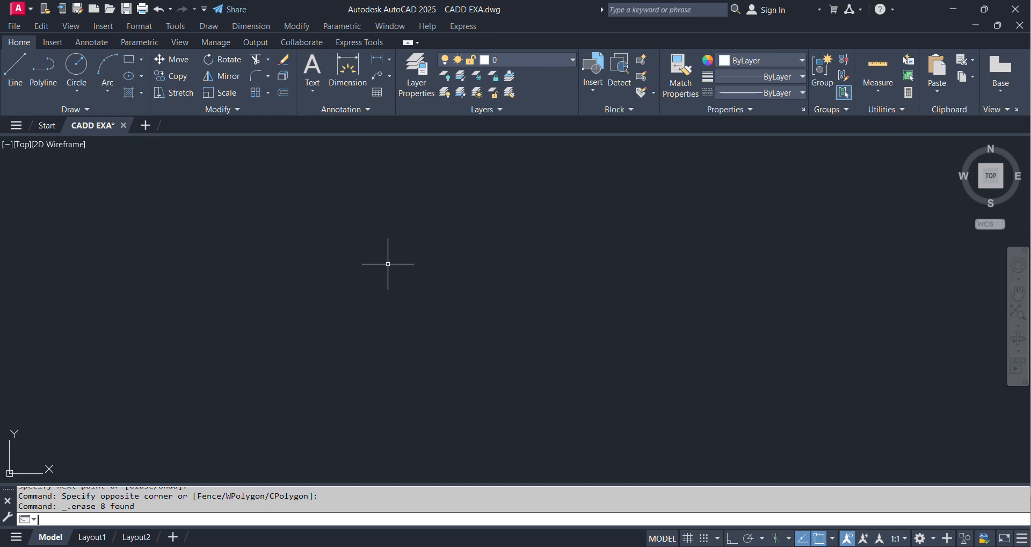
Step: Draw a line 500 units long at an angle of 0°, starting in the left part of the empty drawing area
type("L")
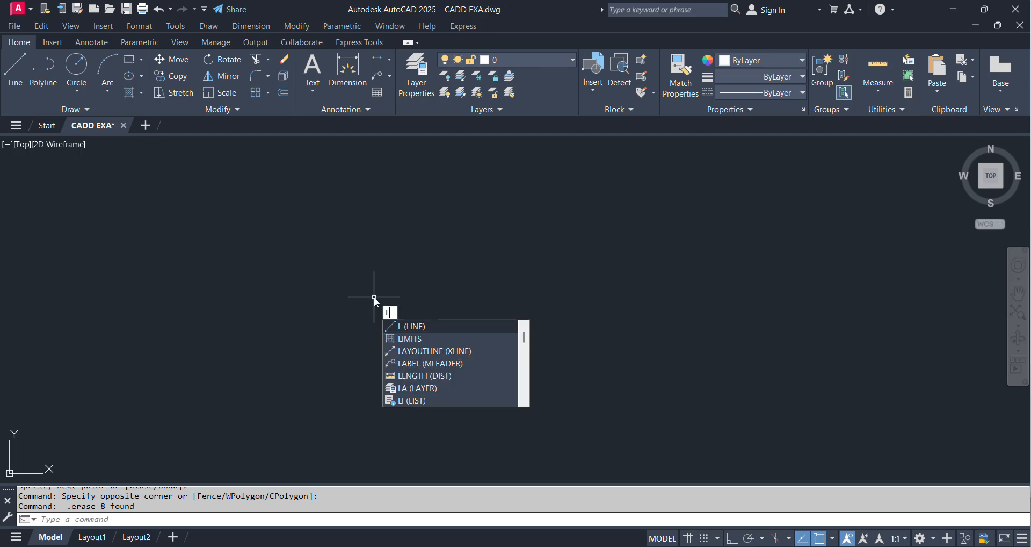
key("Return")
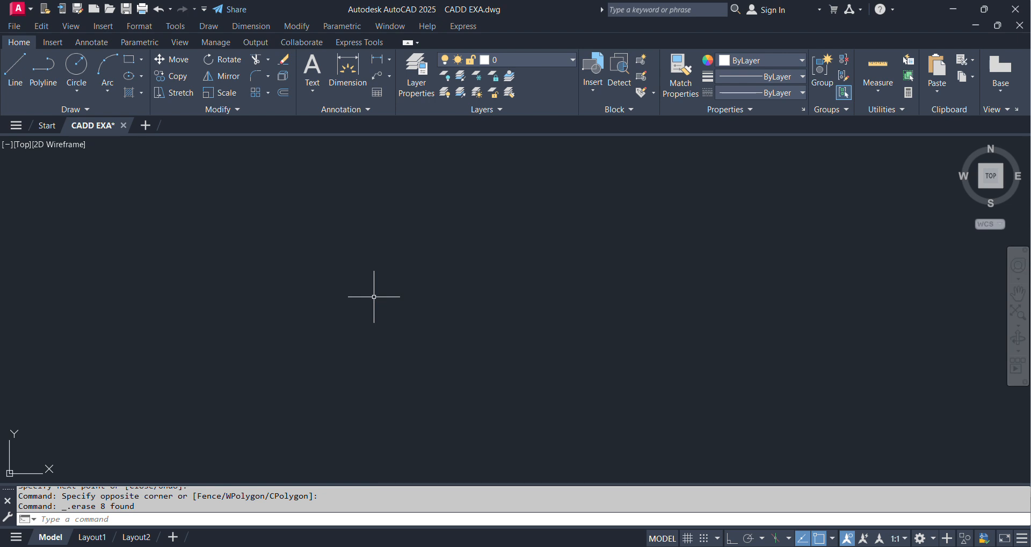
left_click(150, 300)
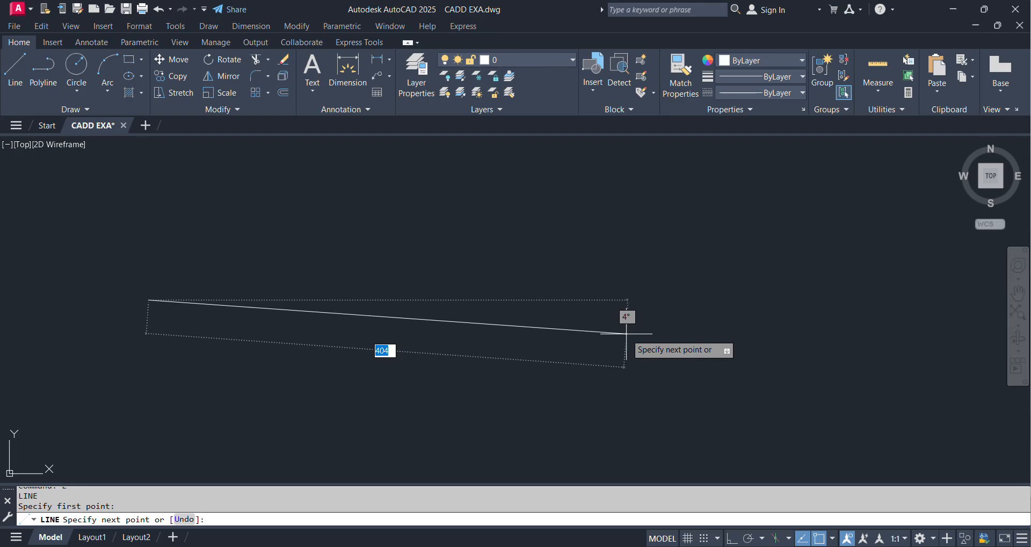
type("500")
key("Tab")
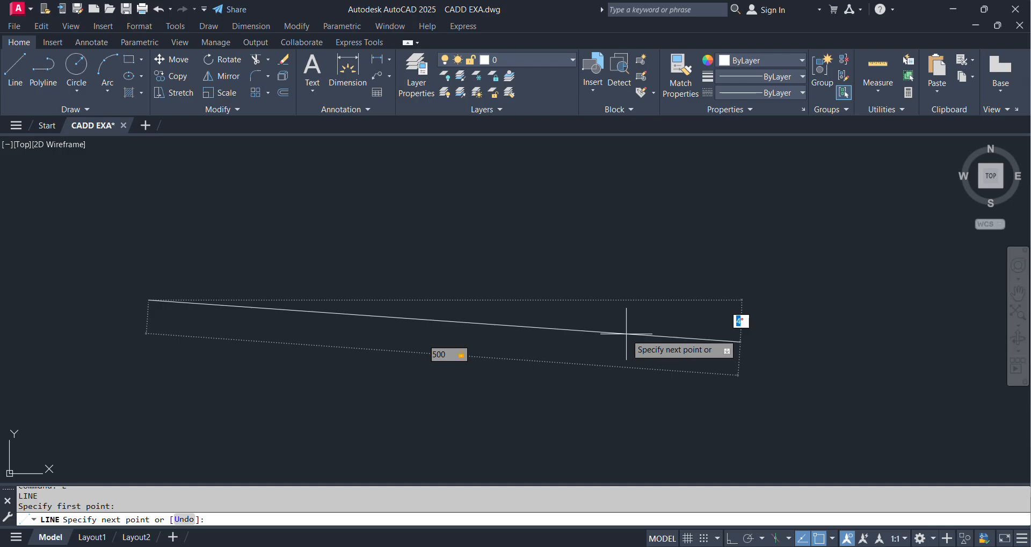
key("Tab")
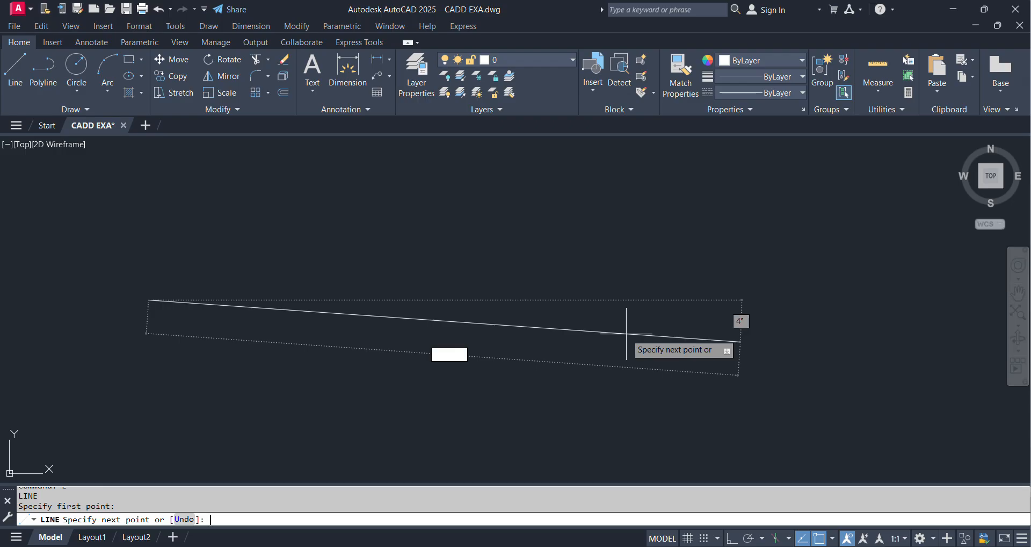
key("Tab")
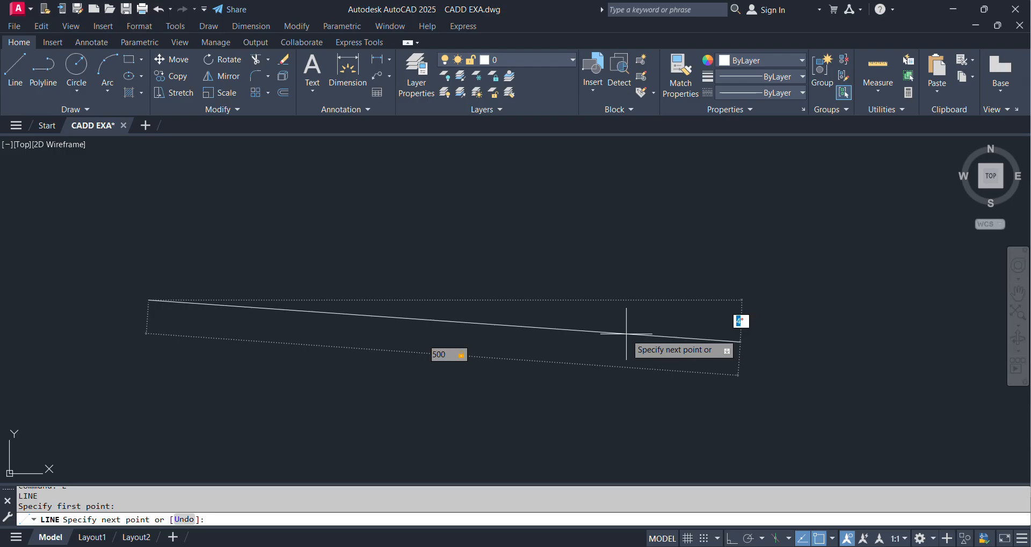
type("0")
key("Return")
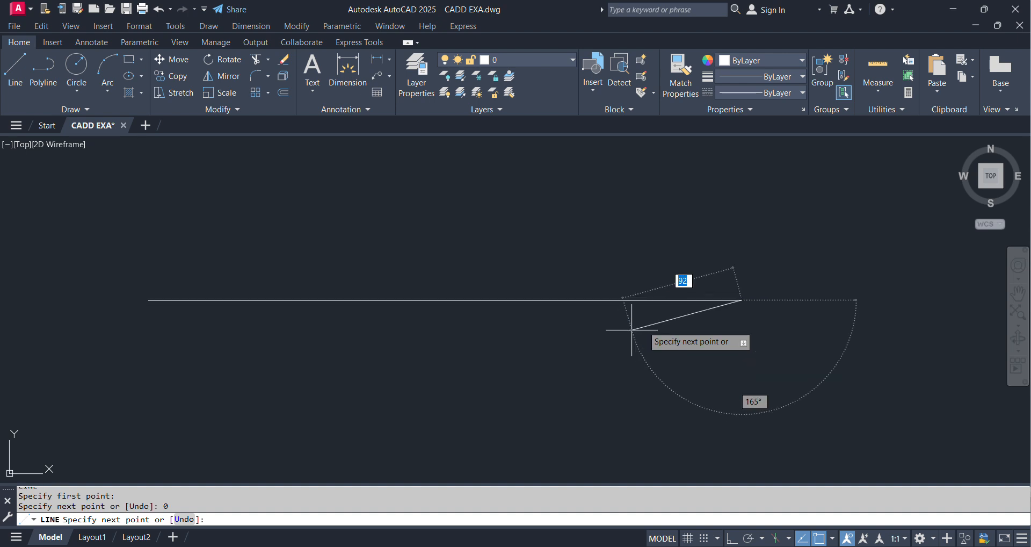
Step: Continue from the horizontal line's right end with a 200-unit segment at 60° and end the Line command
scroll(634, 376, "down", 3)
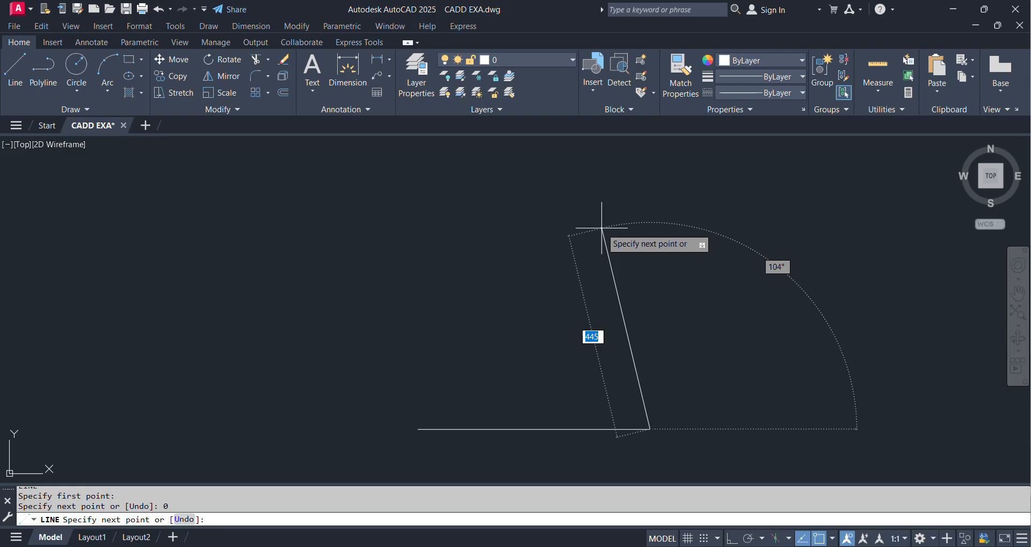
type("200")
key("Tab")
type("60")
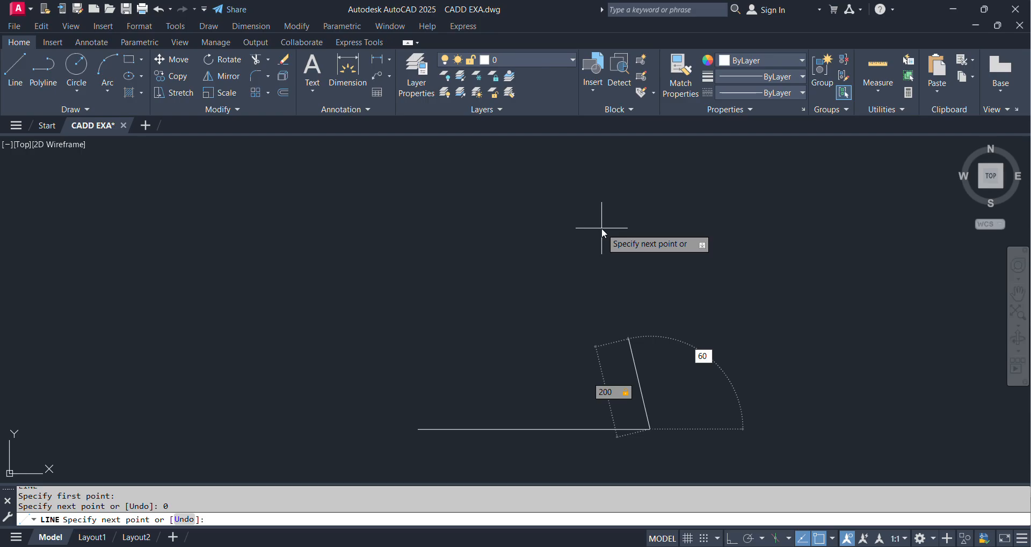
key("Return")
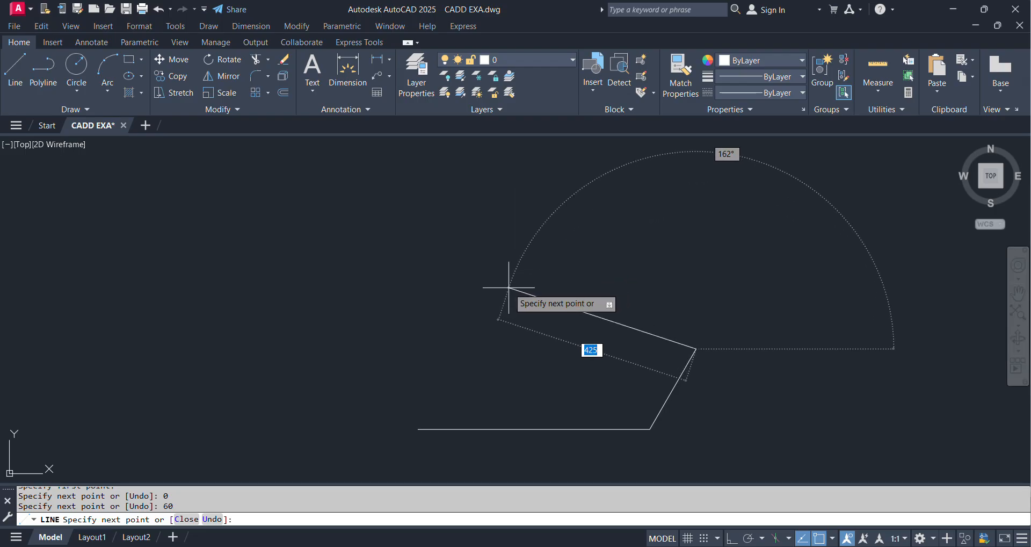
key("Return")
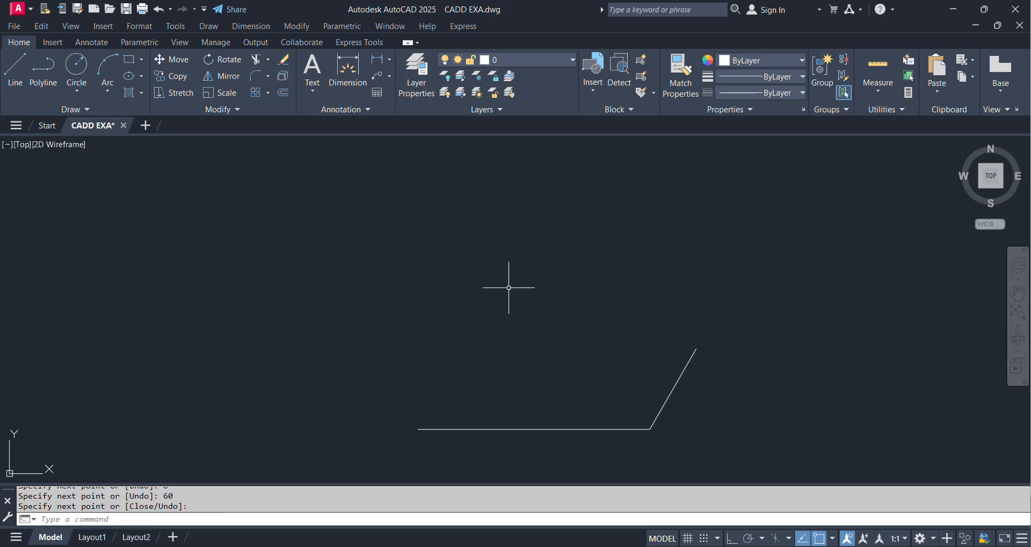